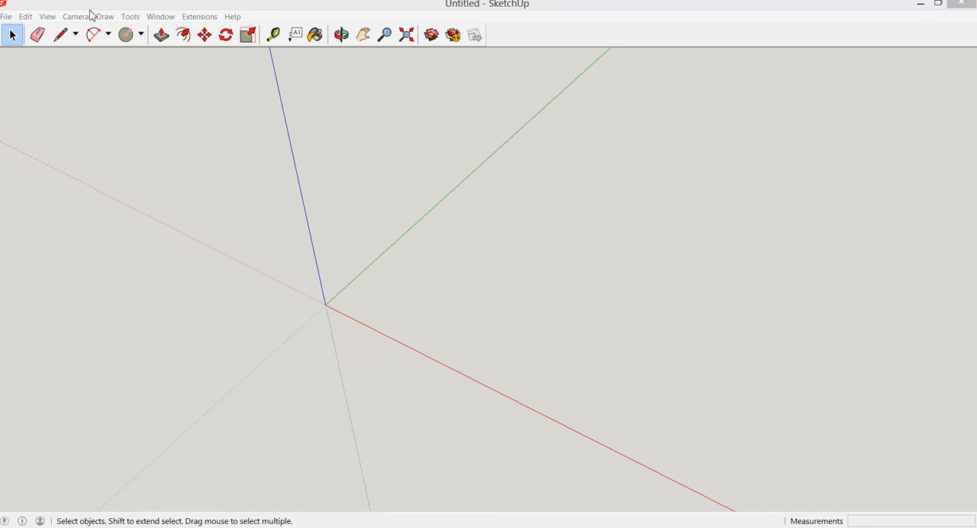
Import the STL file Tripod.STL from the Desktop and fit the whole model in view
left_click(7, 17)
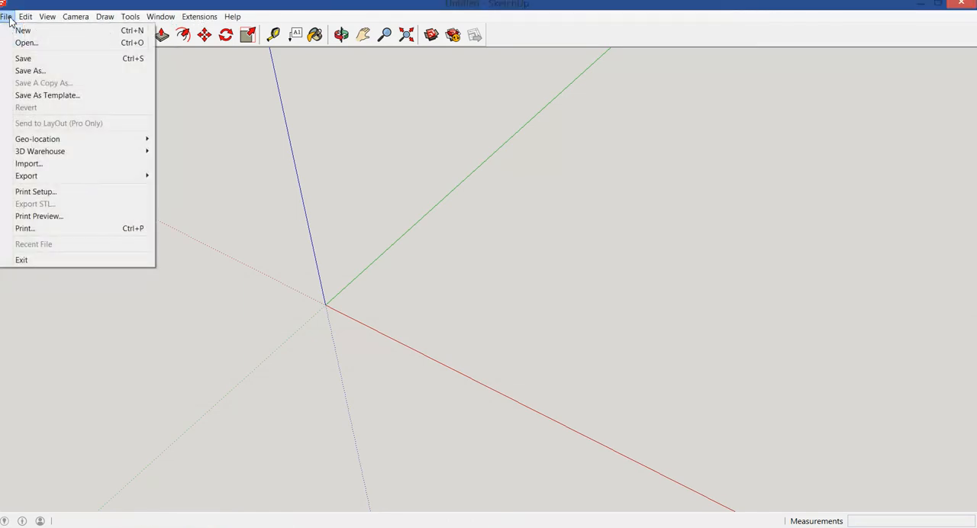
left_click(42, 166)
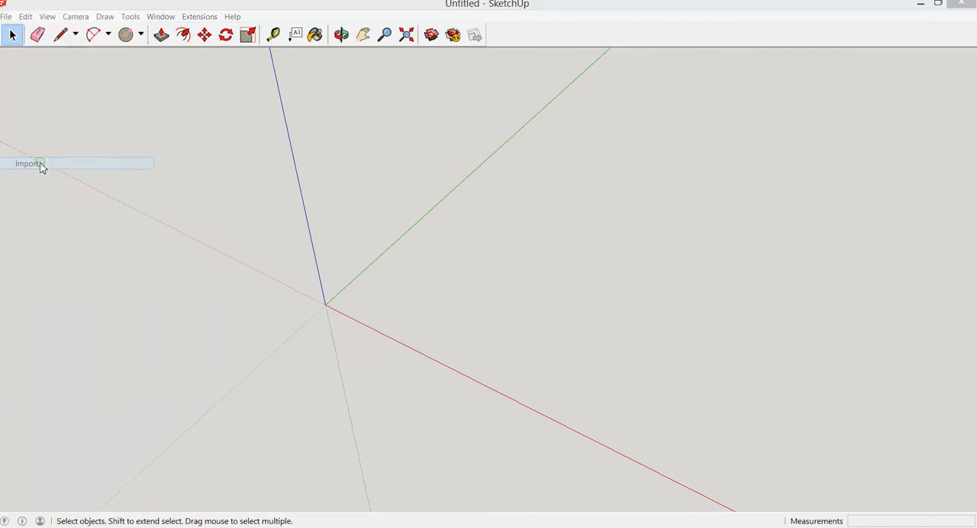
left_click(340, 261)
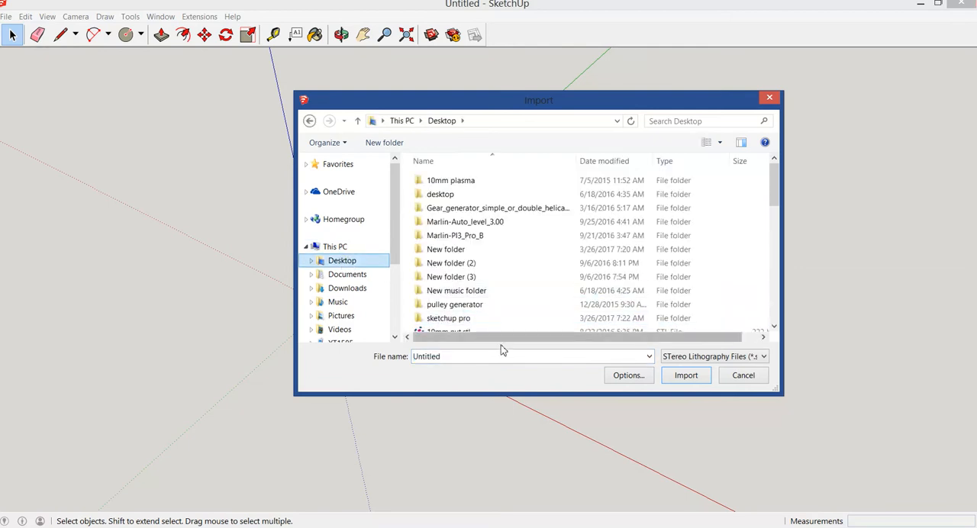
double_click(456, 355)
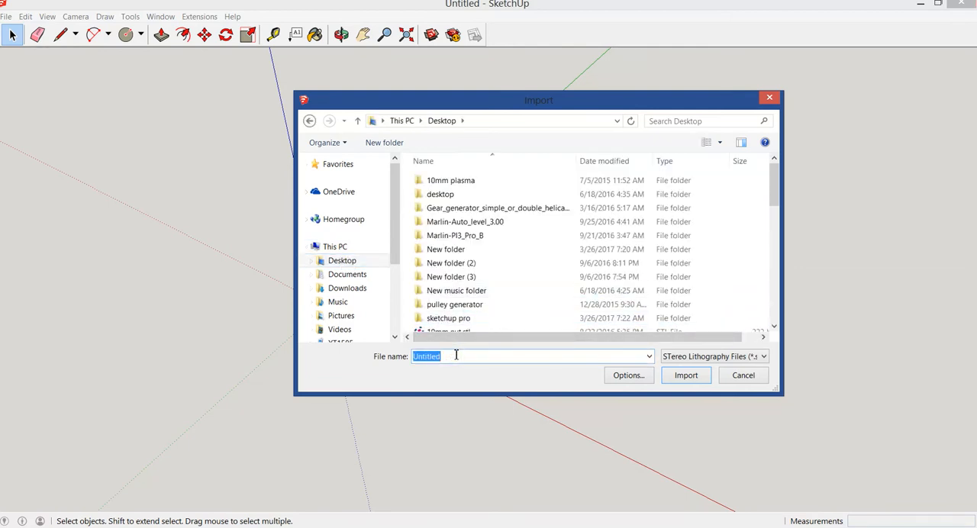
type("tri")
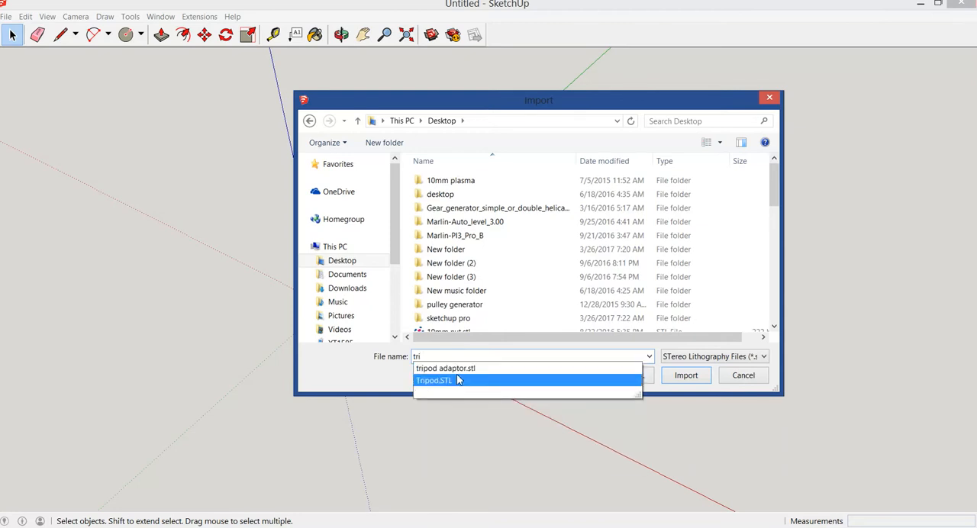
left_click(435, 380)
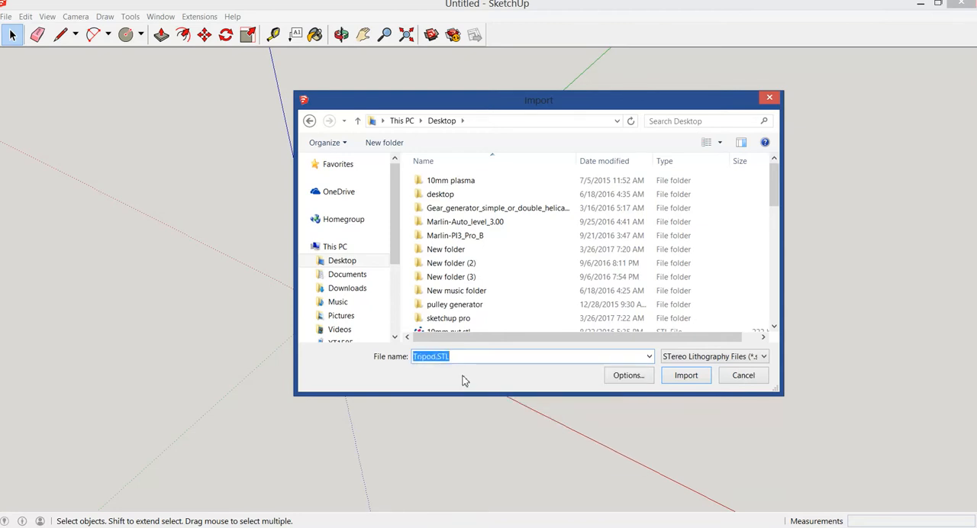
left_click(686, 376)
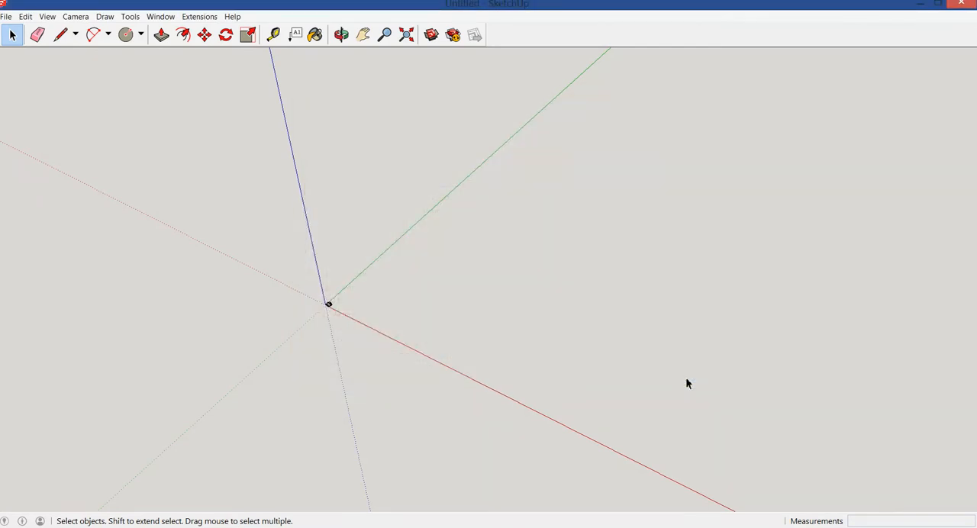
left_click(406, 36)
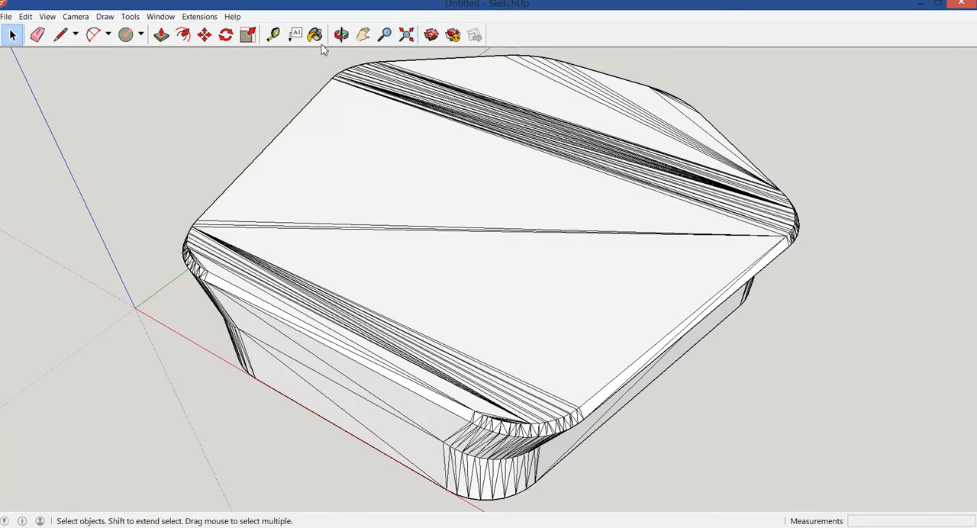
Erase the triangulation lines across the tripod plate's large top face, keeping its outline
left_click(341, 35)
left_click_drag(140, 313, 319, 289)
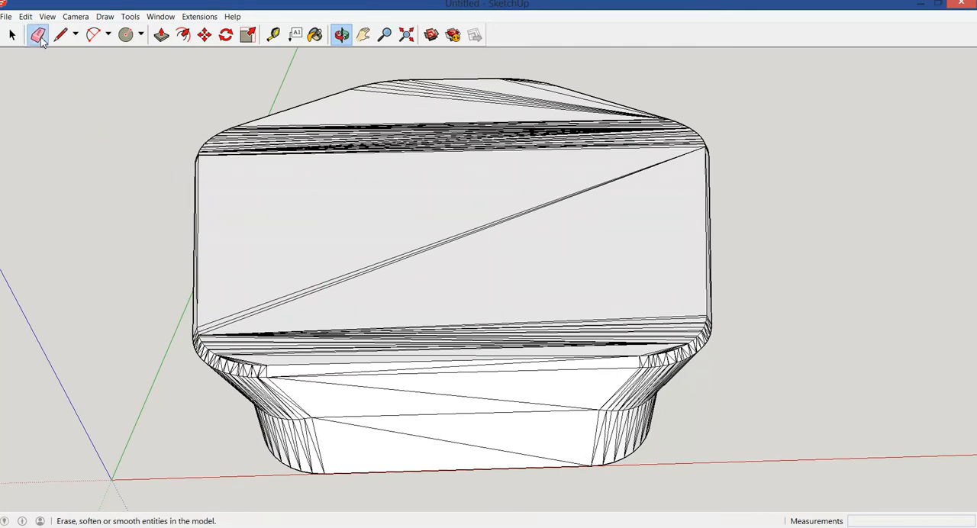
left_click(38, 35)
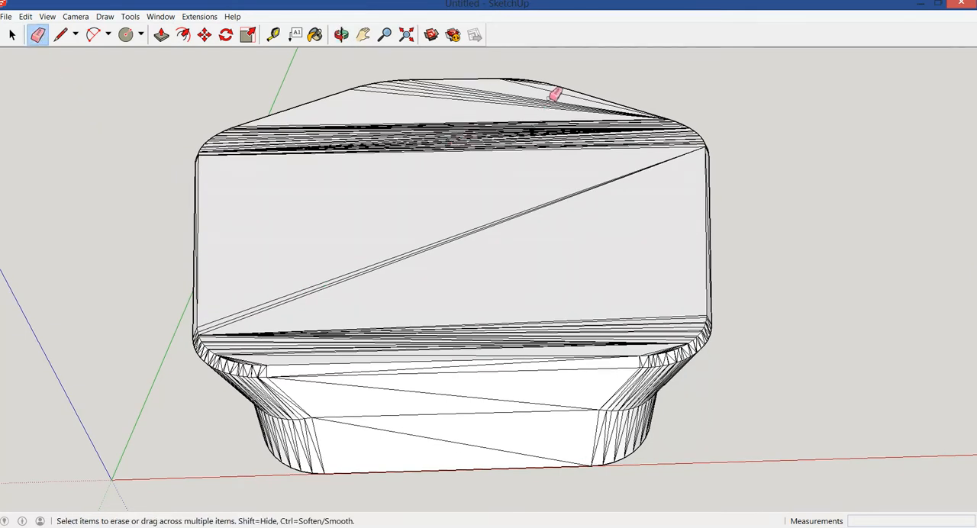
left_click_drag(557, 90, 530, 101)
left_click_drag(448, 112, 455, 158)
left_click_drag(454, 214, 478, 236)
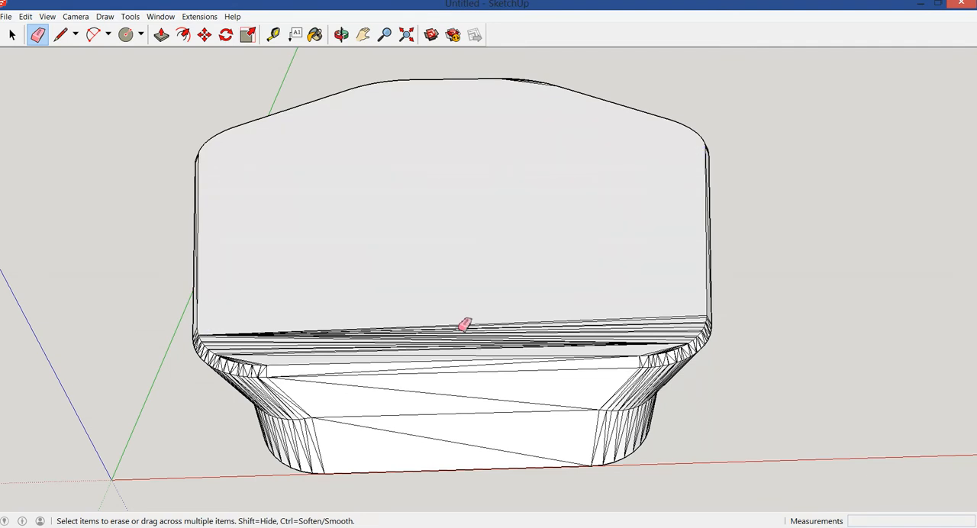
left_click_drag(318, 353, 334, 324)
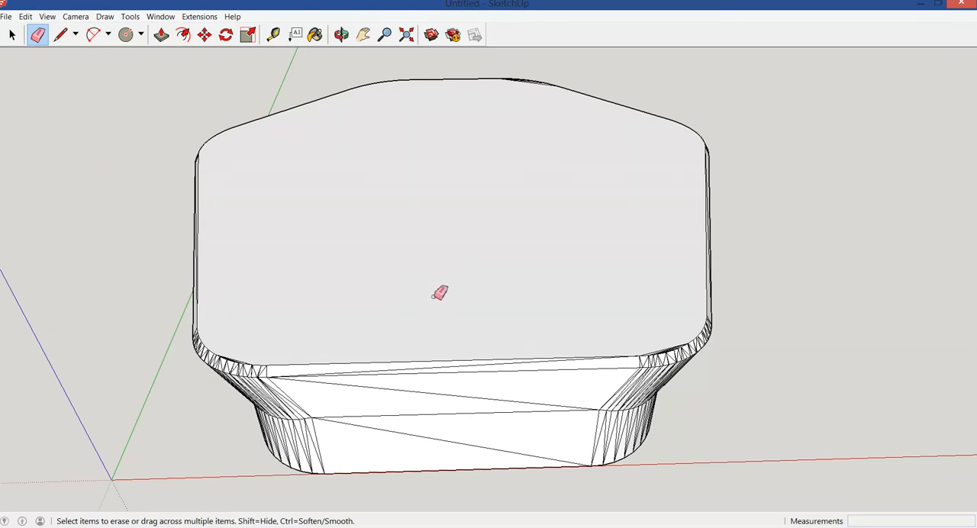
left_click(11, 35)
left_click(12, 41)
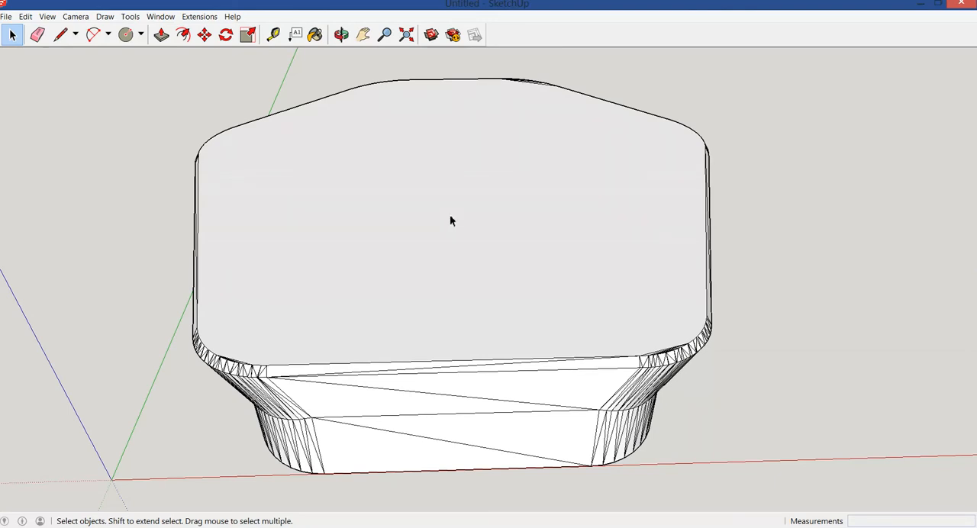
Erase the triangulation lines crossing the main area of the plate's underside face
left_click(341, 34)
left_click_drag(434, 349, 445, 152)
left_click_drag(441, 275, 431, 126)
left_click_drag(422, 294, 434, 138)
left_click_drag(438, 231, 449, 102)
left_click_drag(438, 181, 451, 137)
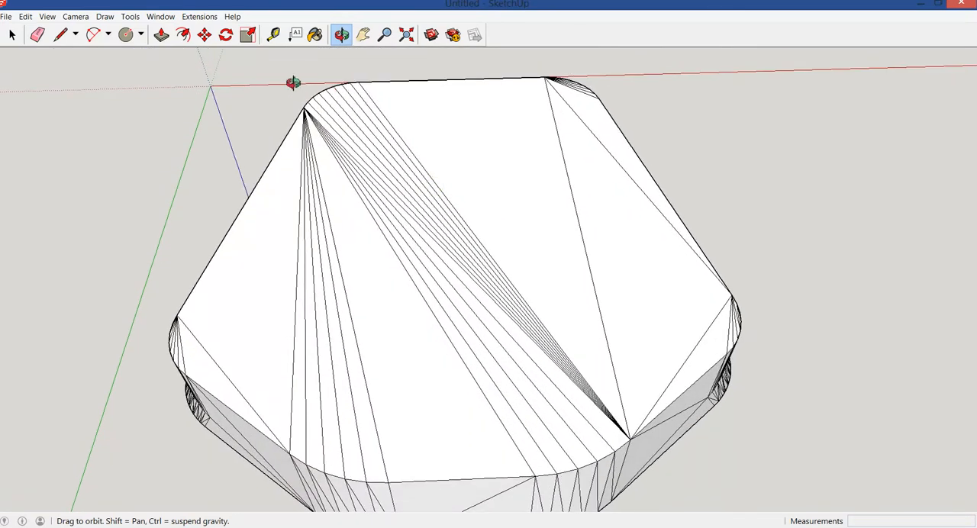
left_click(37, 35)
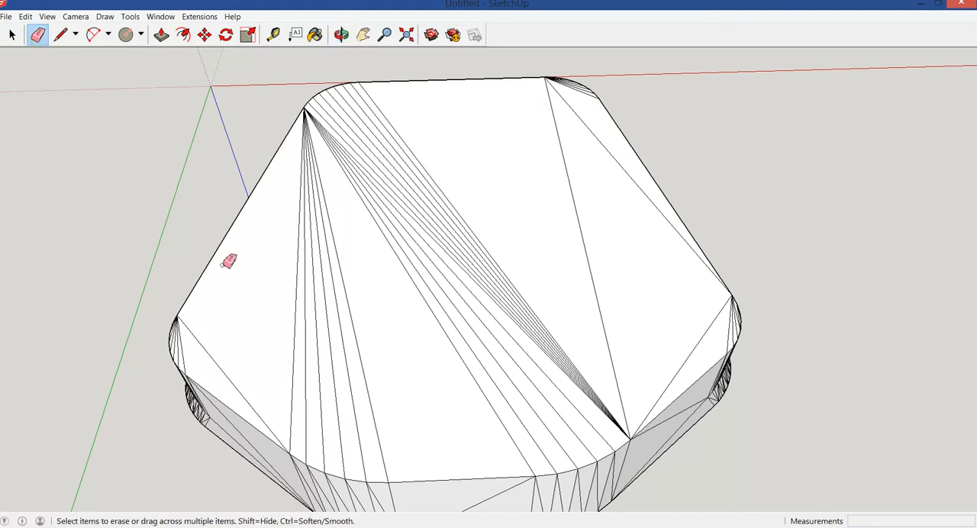
mouse_move(216, 347)
left_mouse_down()
mouse_move(393, 312)
mouse_move(464, 268)
mouse_move(591, 235)
mouse_move(618, 145)
left_mouse_up()
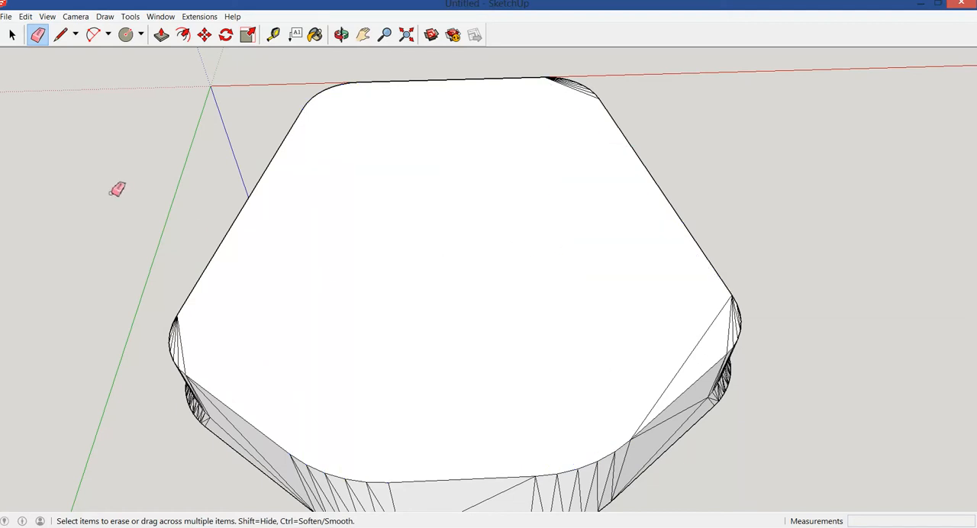
left_click(697, 345)
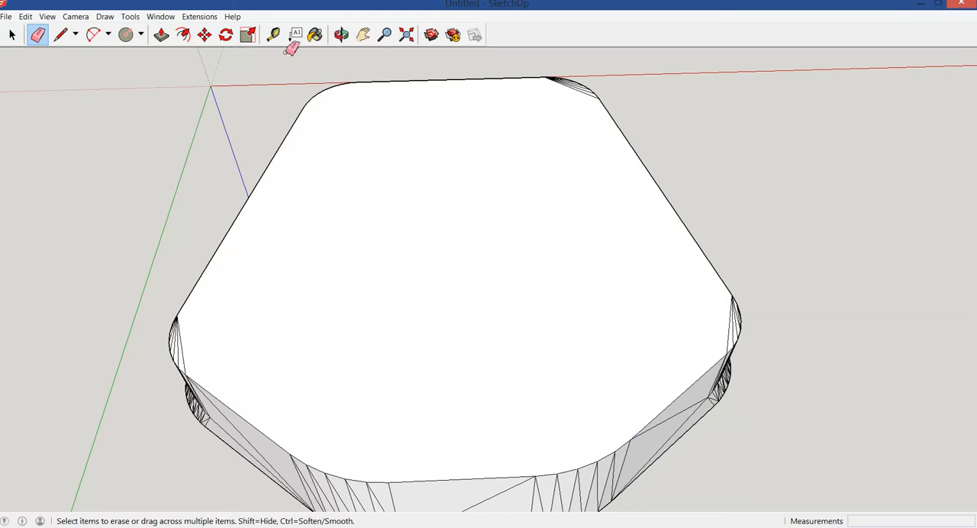
Place a guide line across the top face, parallel to its short back edge at a distance of 23.5 mm
left_click(341, 35)
left_click_drag(436, 172, 514, 447)
left_click_drag(451, 209, 456, 434)
left_click_drag(469, 261, 478, 416)
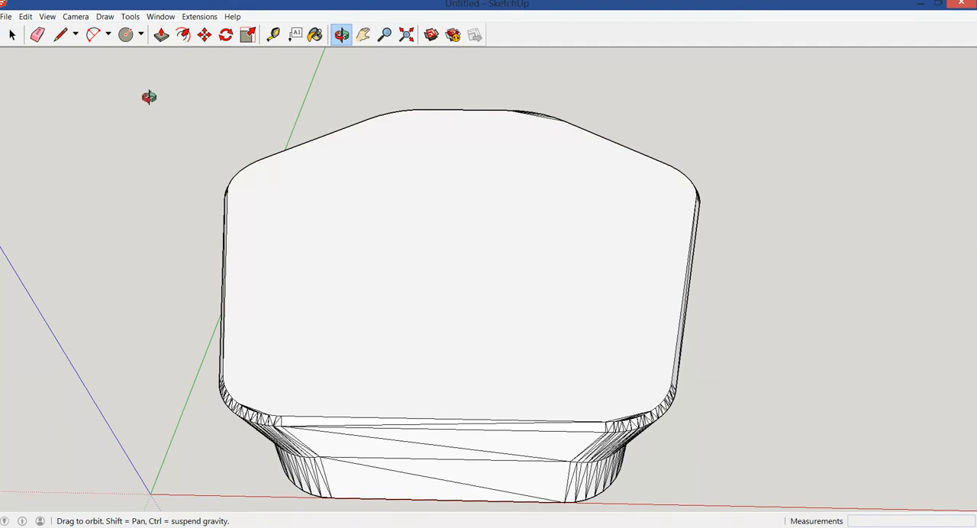
left_click(274, 37)
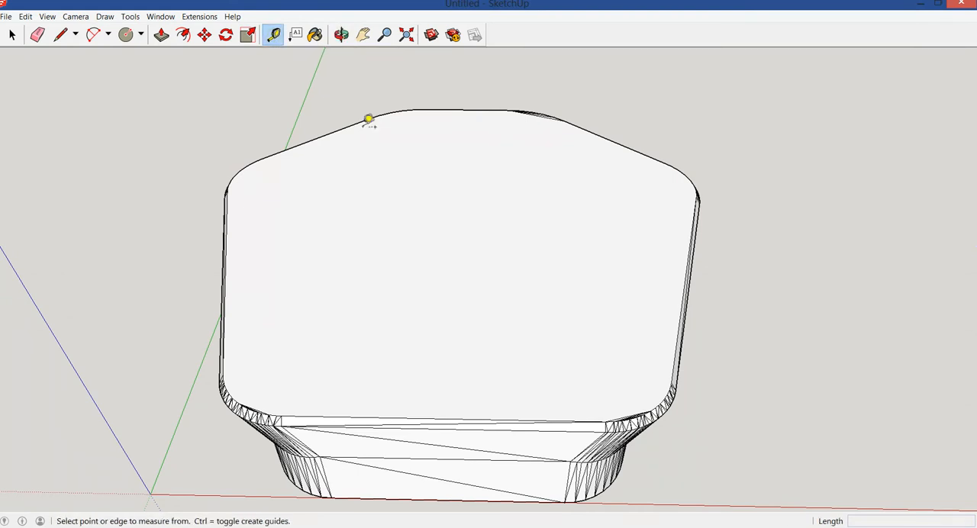
left_click(475, 106)
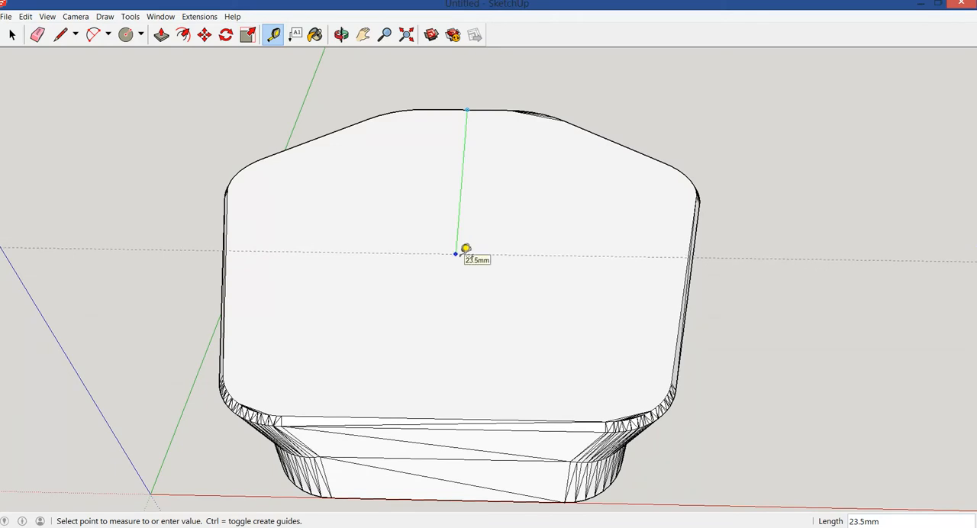
left_click(461, 253)
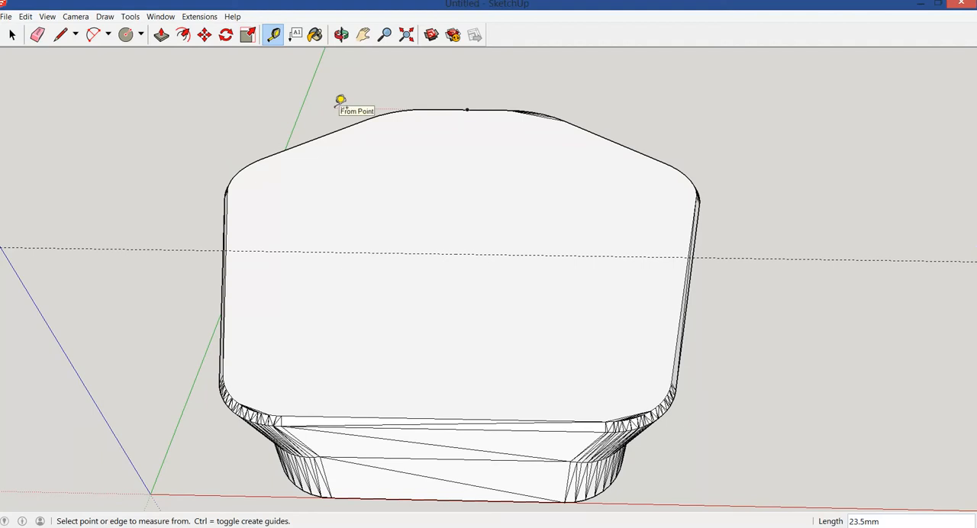
Draw a circle with a 3.1 mm radius on the top face, centred on the guide line at the middle of the face
left_click(341, 34)
left_click_drag(450, 141, 447, 275)
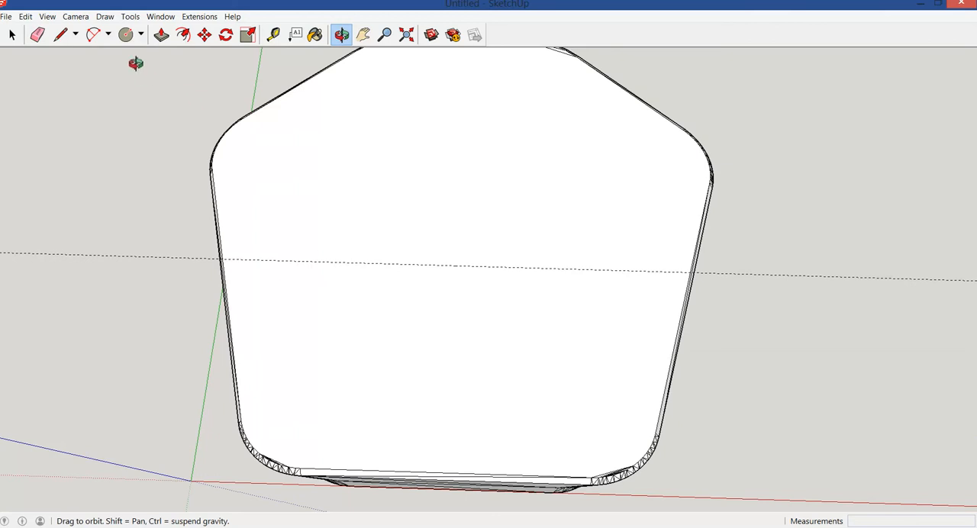
left_click(127, 35)
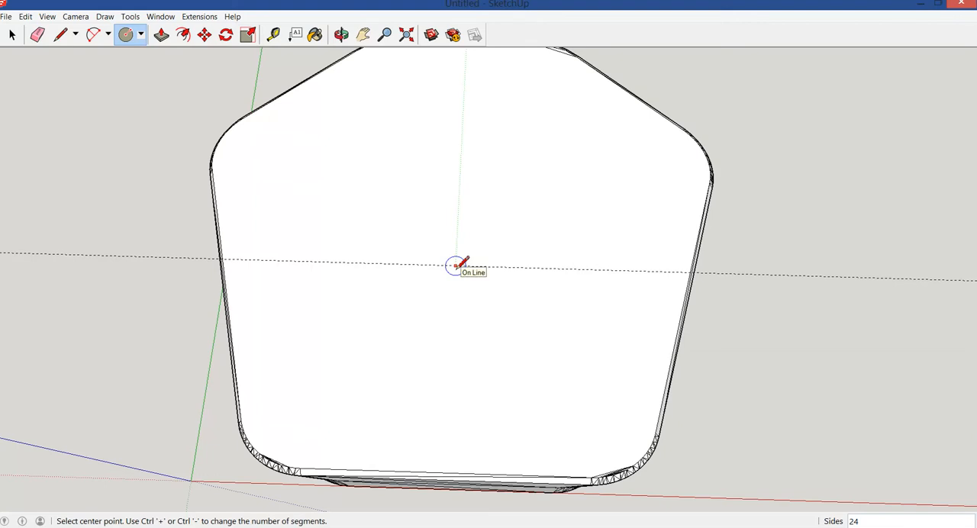
left_click(455, 265)
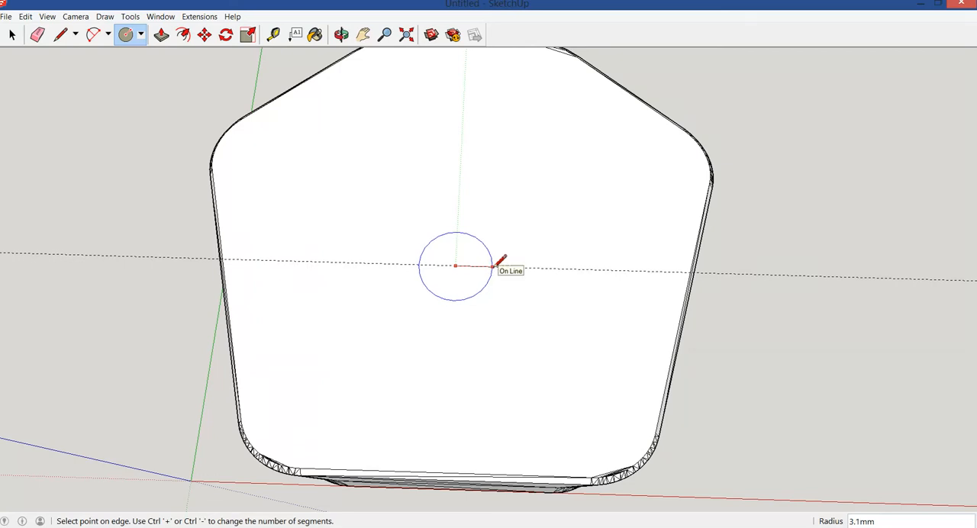
left_click(493, 266)
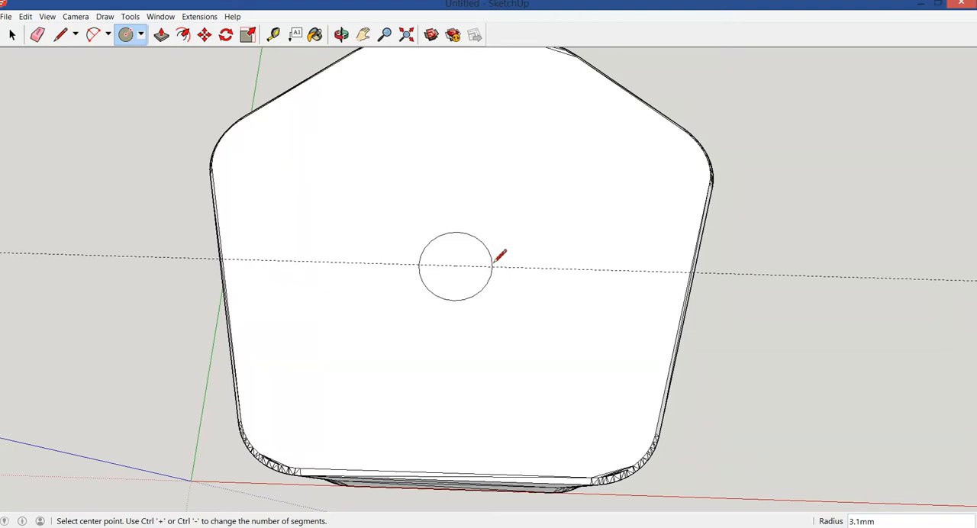
Try to measure across the circle, starting from the point where its edge meets the guide line
left_click(275, 34)
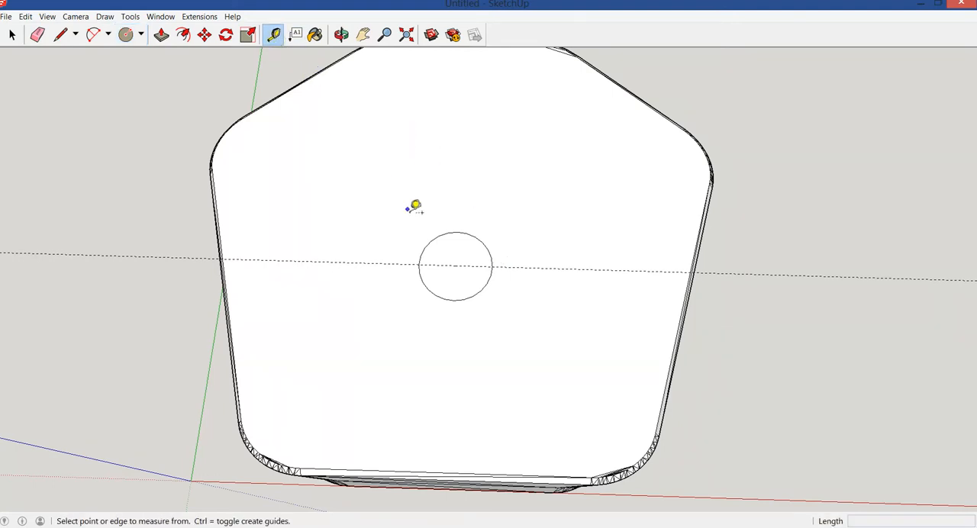
left_click(428, 262)
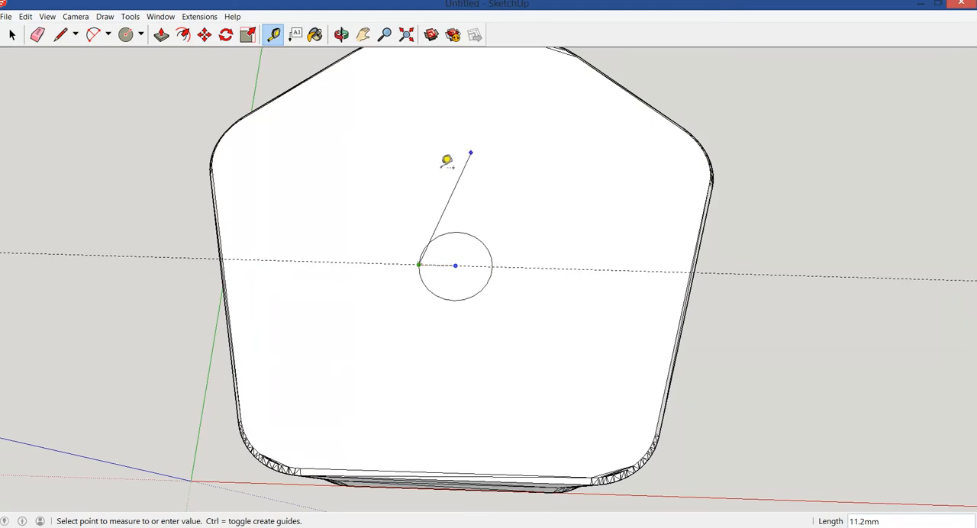
left_click(212, 86)
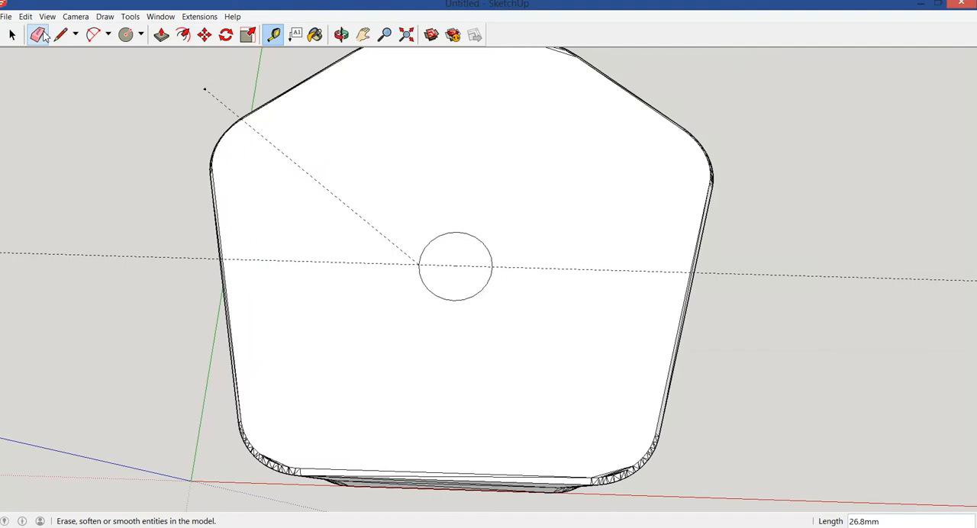
Erase the stray diagonal guide and the guide line running through the circle
left_click(42, 36)
left_click(219, 100)
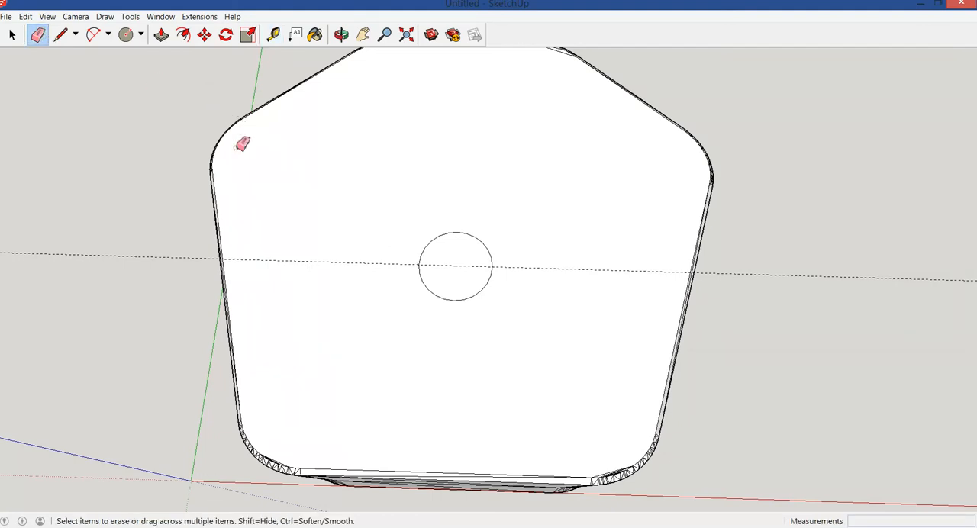
left_click(283, 263)
Draw a six-sided polygon with a 6.0 mm inscribed radius around the circle, sharing its centre
left_click(141, 34)
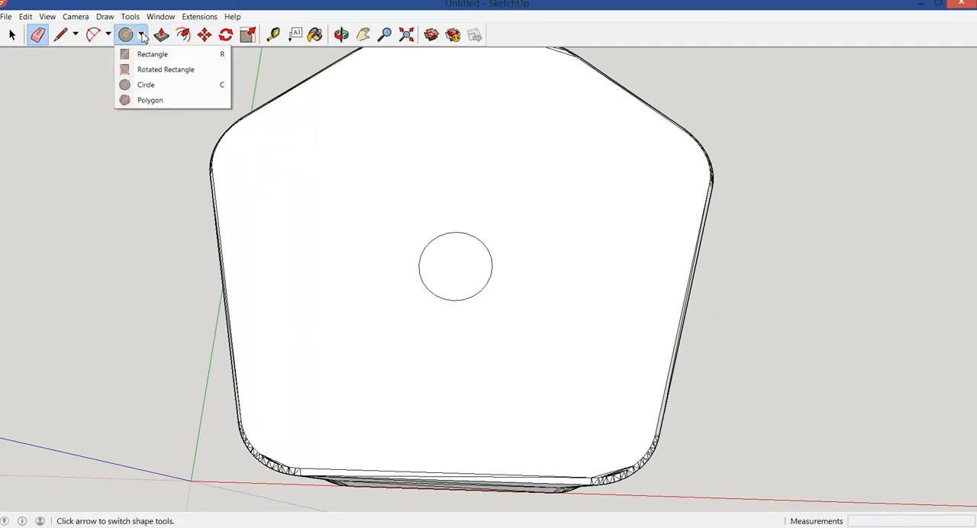
left_click(151, 100)
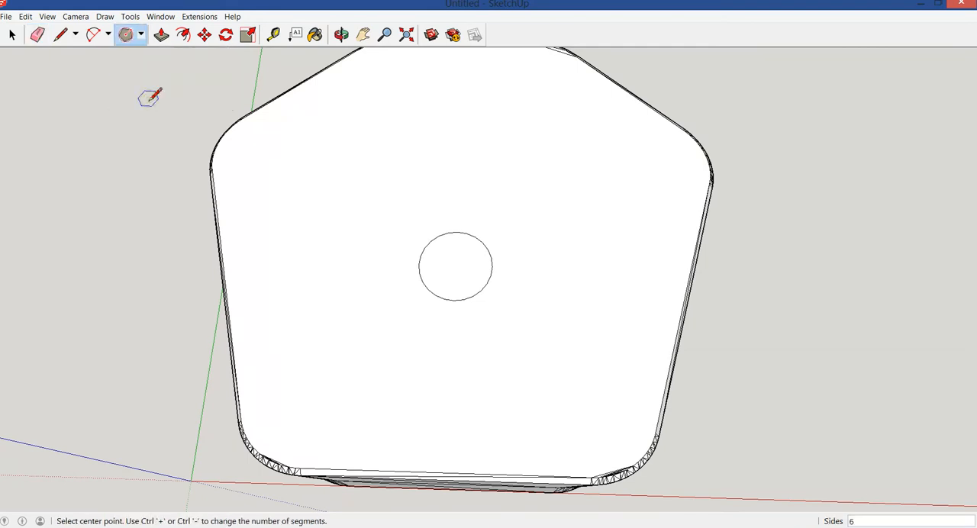
left_click(455, 265)
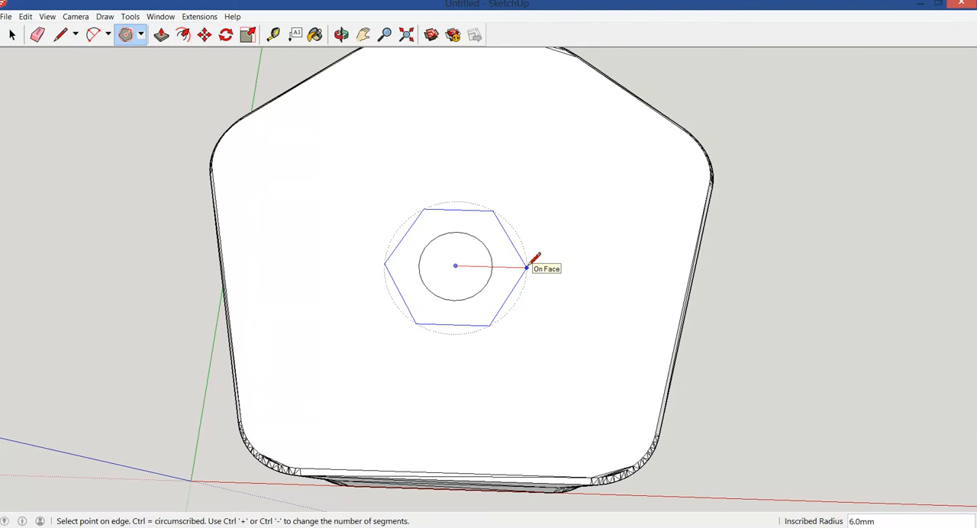
left_click(526, 267)
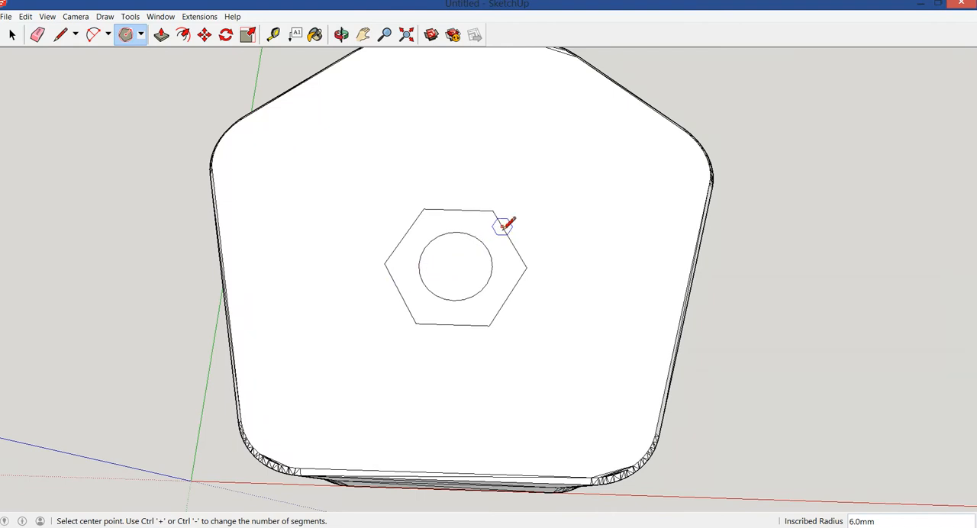
Try measuring from the hexagon's lower edge, and undo the hexagon drawn around the circle
left_click(274, 34)
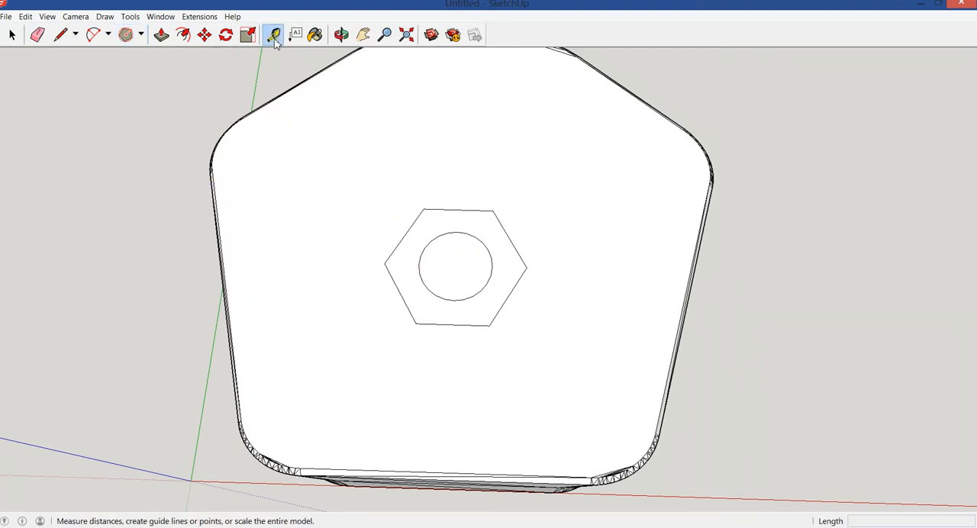
left_click(399, 293)
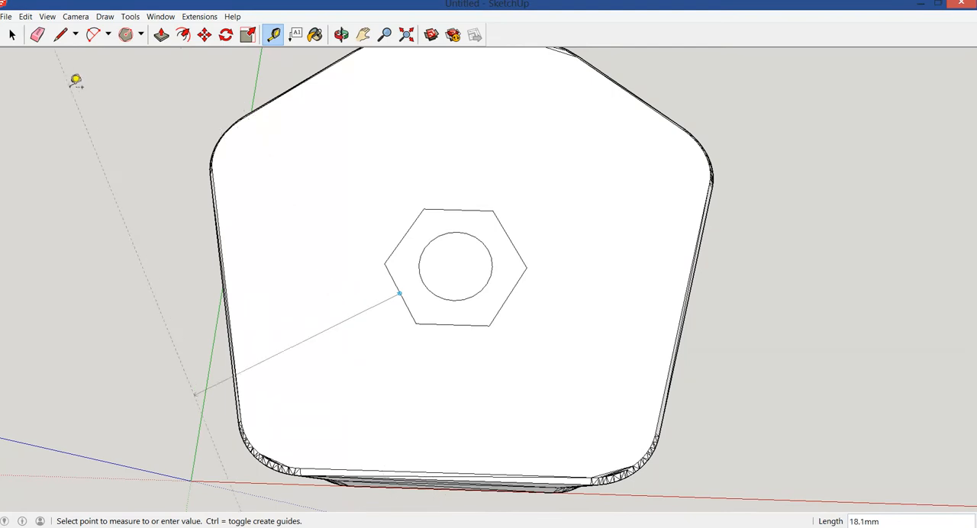
left_click(25, 16)
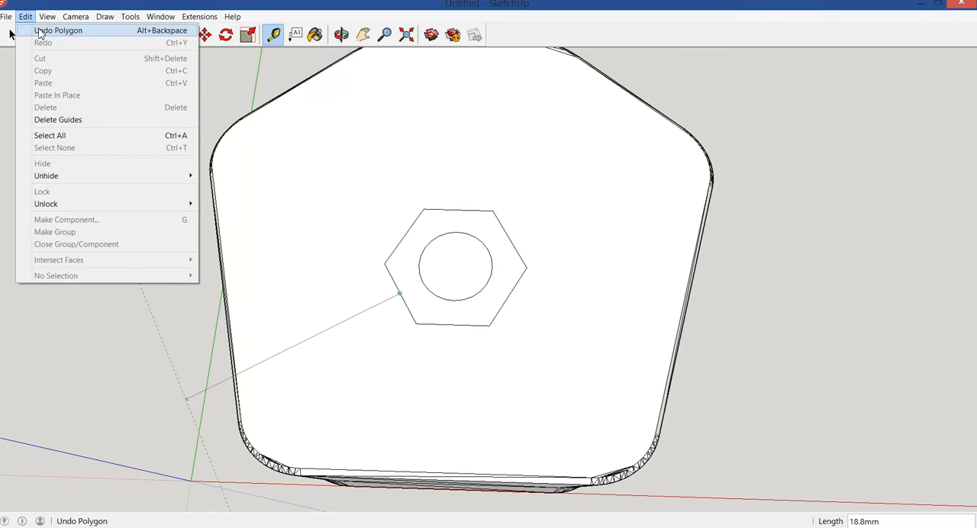
left_click(46, 31)
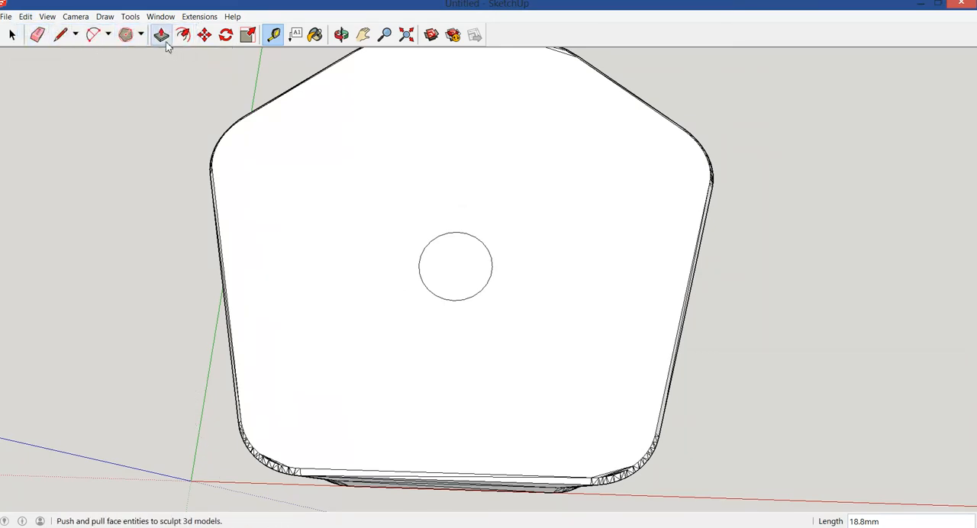
Draw a six-sided polygon with a 6.5 mm inscribed radius around the circle, sharing its centre
left_click(126, 35)
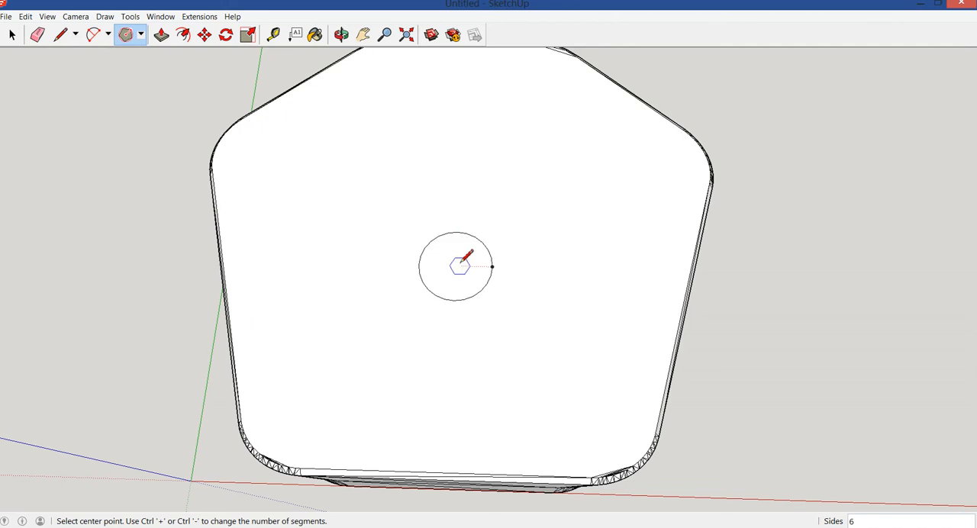
left_click(455, 265)
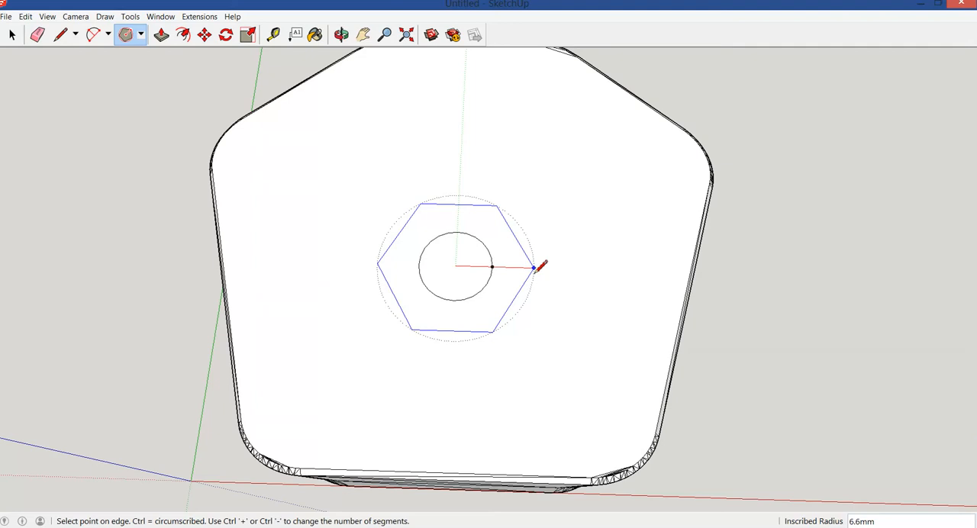
left_click(534, 268)
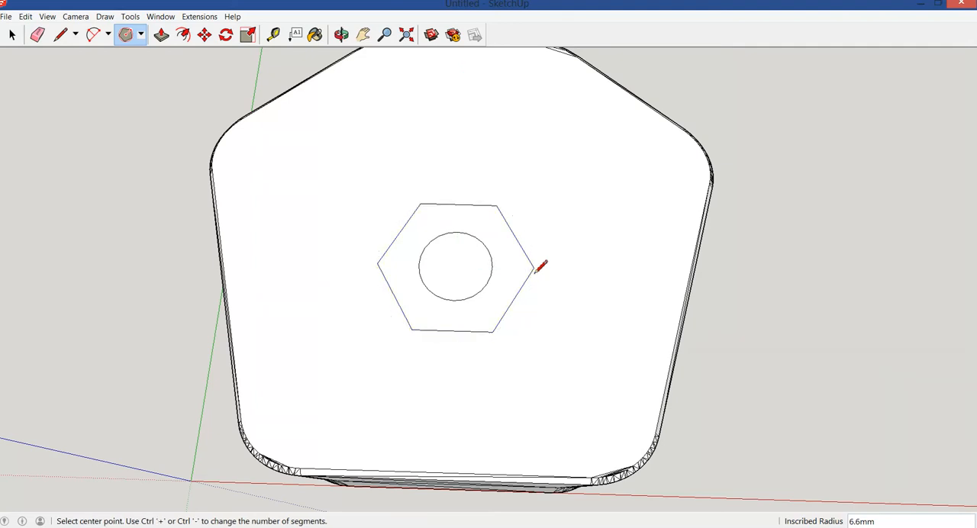
type("6.5")
key("Return")
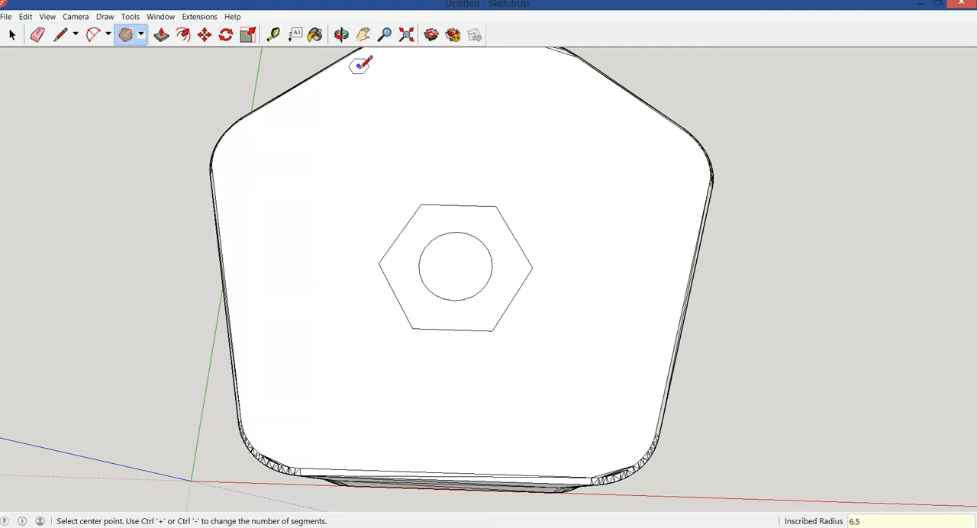
Measure across the hexagon between its opposite corners and clear the stray guide mark at the corner
left_click(274, 34)
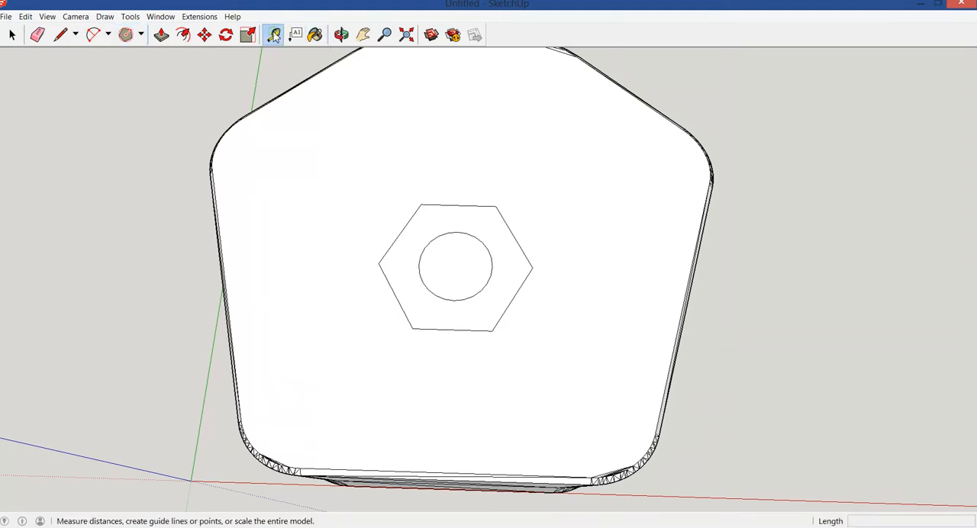
left_click(381, 264)
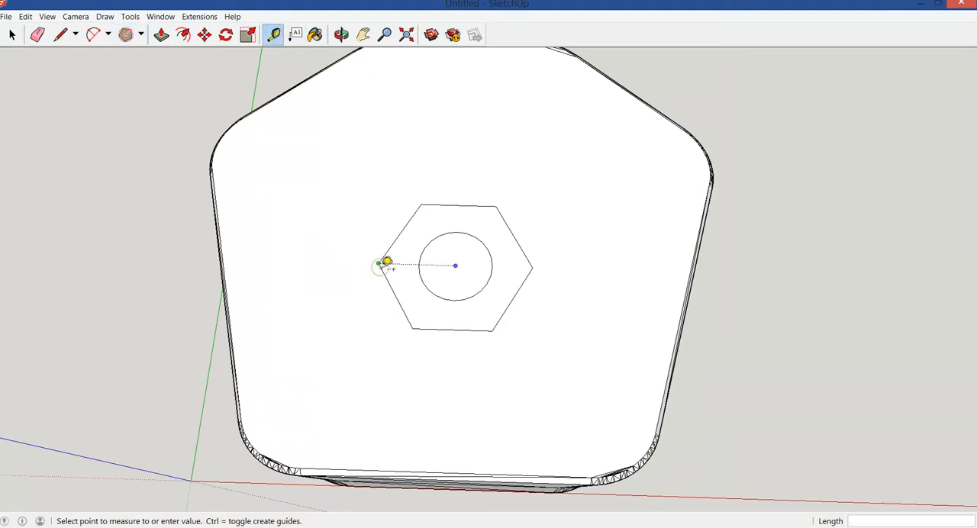
left_click(539, 261)
left_click(392, 263)
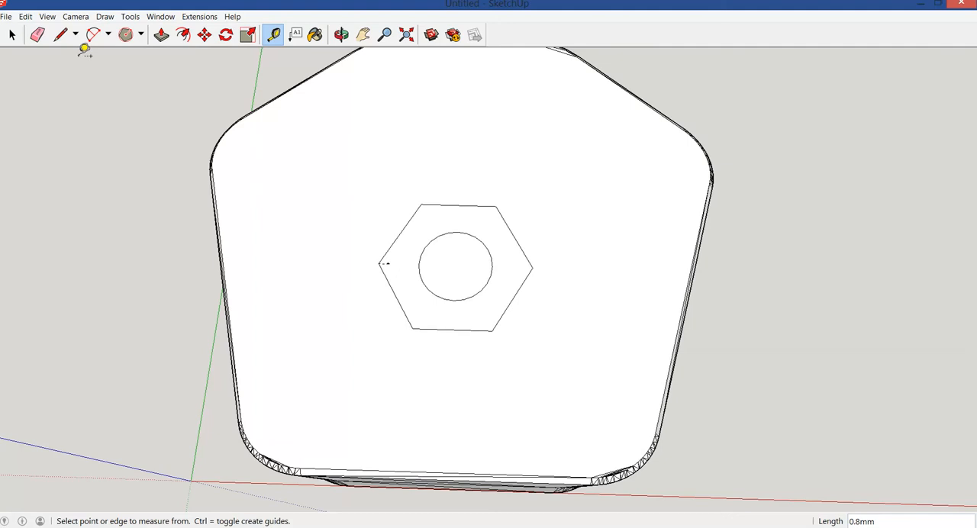
left_click(36, 34)
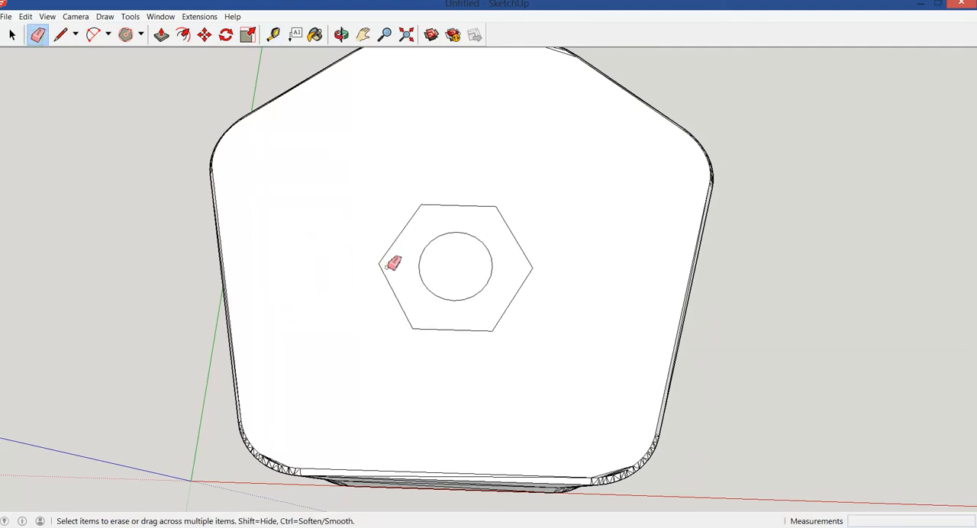
Push the face between the hexagon and the circle 5 mm down into the plate to form the nut recess
left_click(341, 36)
left_click_drag(305, 211, 302, 191)
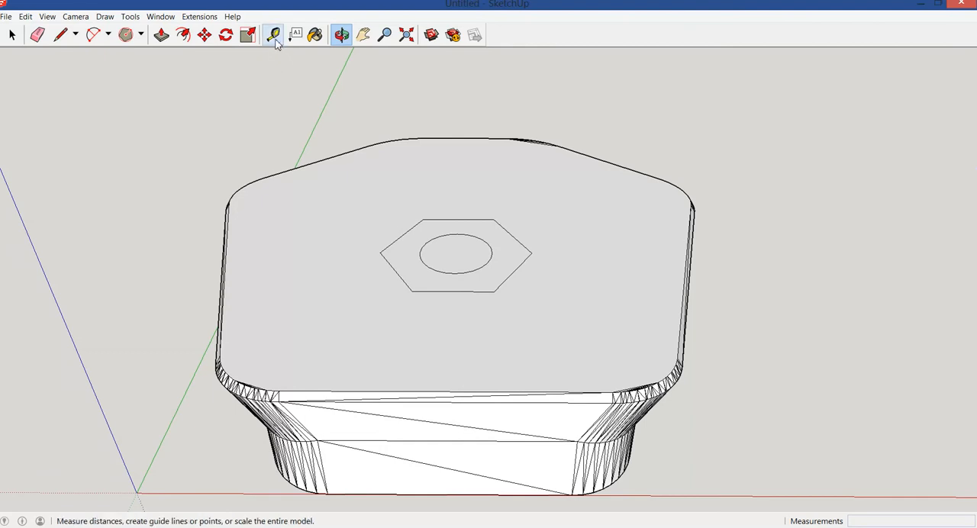
left_click(162, 35)
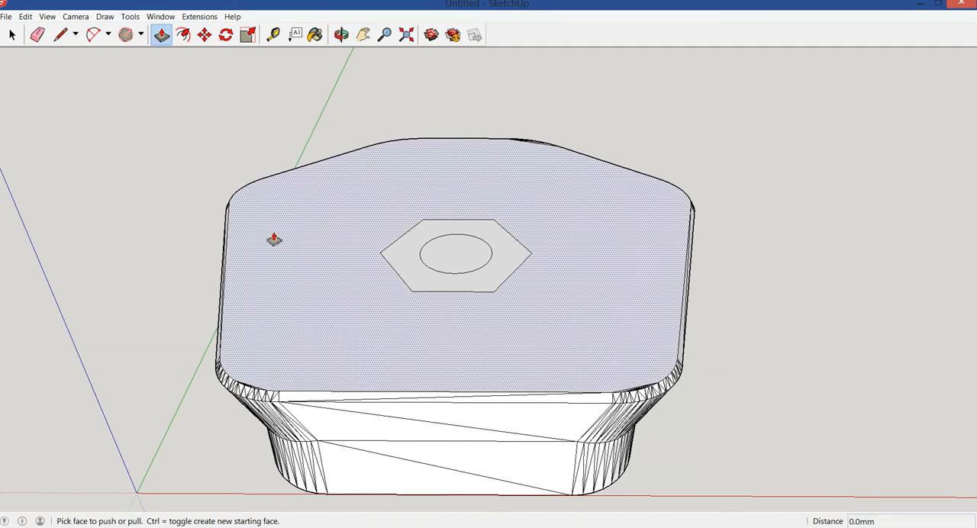
left_click(408, 252)
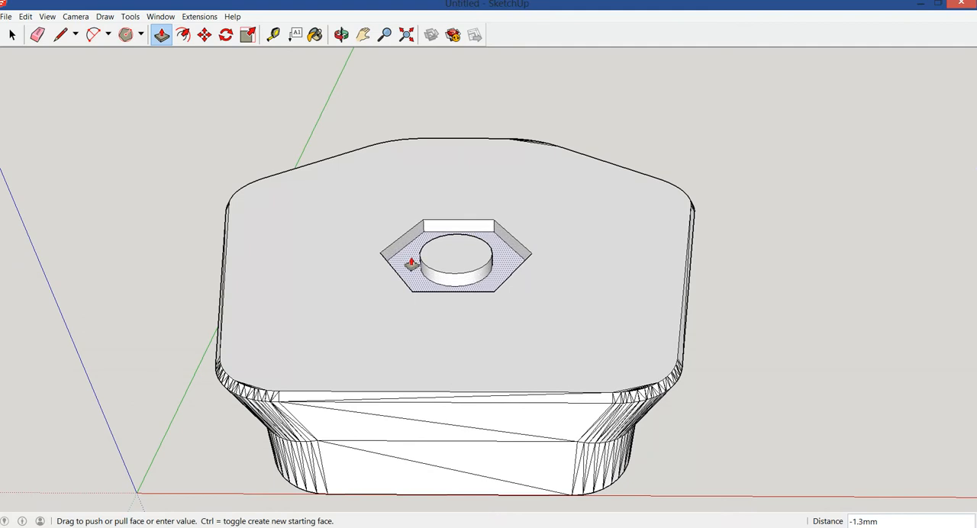
left_click(411, 263)
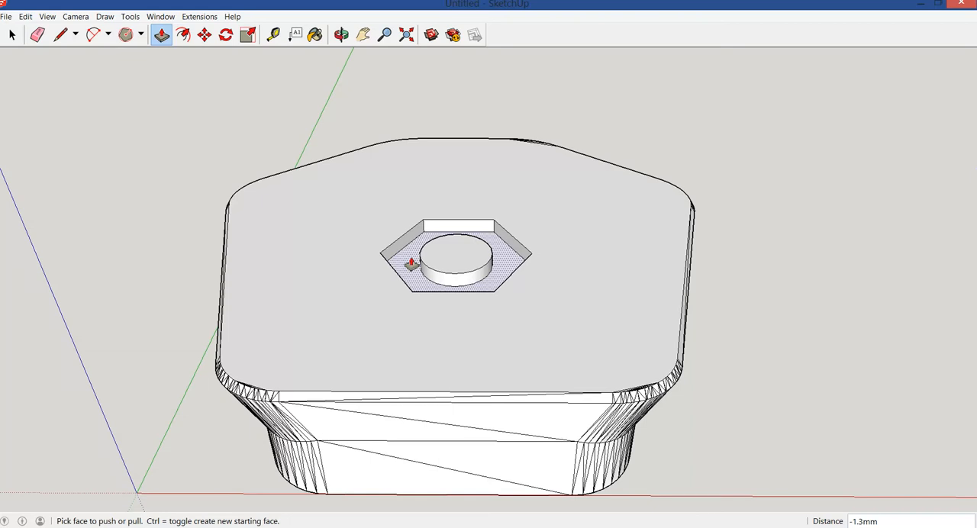
type("5")
key("Return")
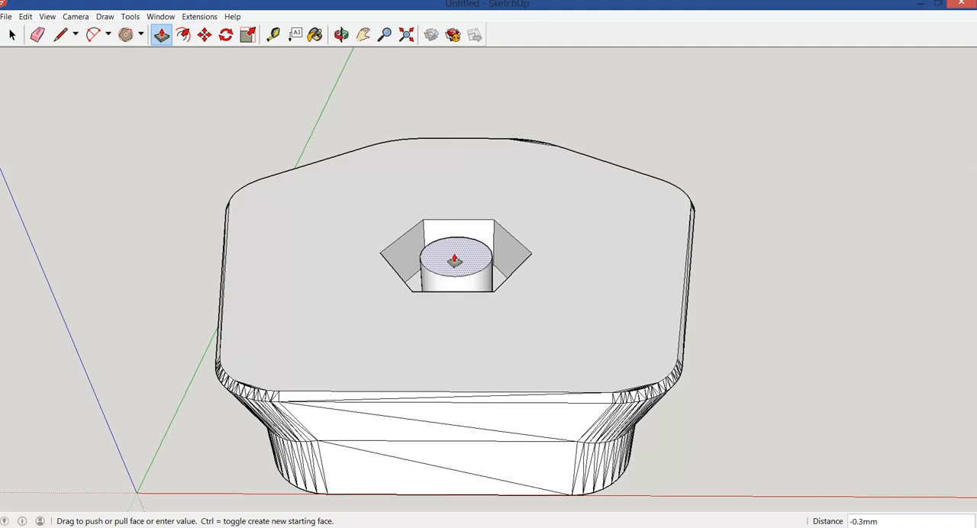
Push the circular face at the centre of the recess down 10 mm to cut the bolt hole
left_click(456, 268)
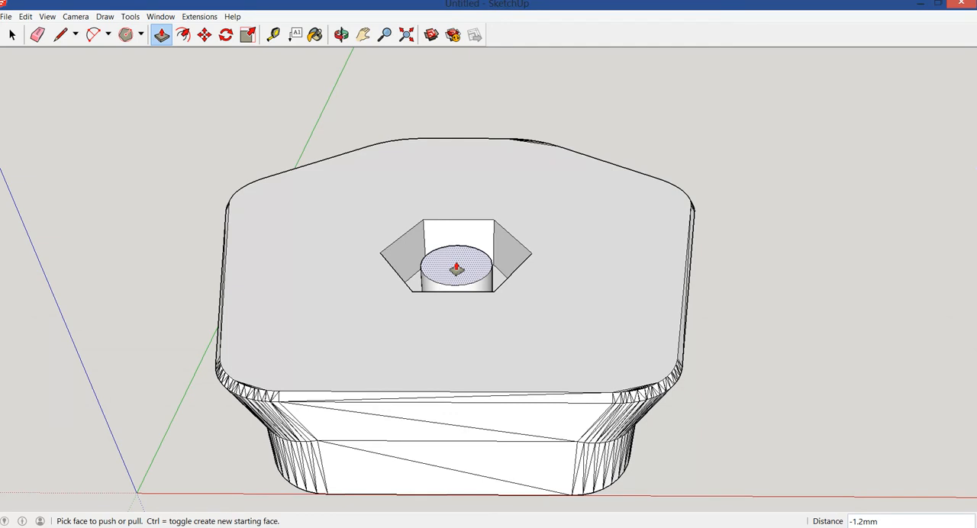
type("10")
key("Return")
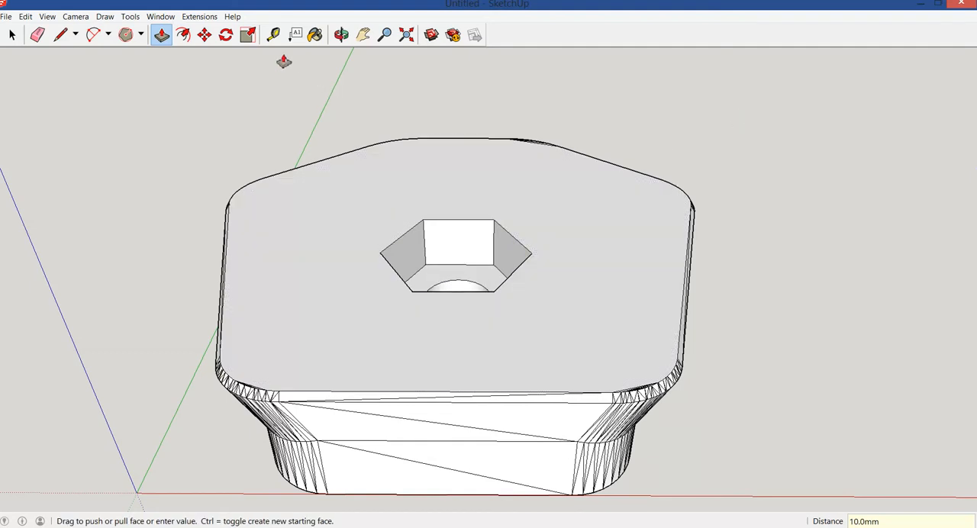
Examine the hexagonal recess and the bolt hole from above and from the side of the plate
left_click(341, 34)
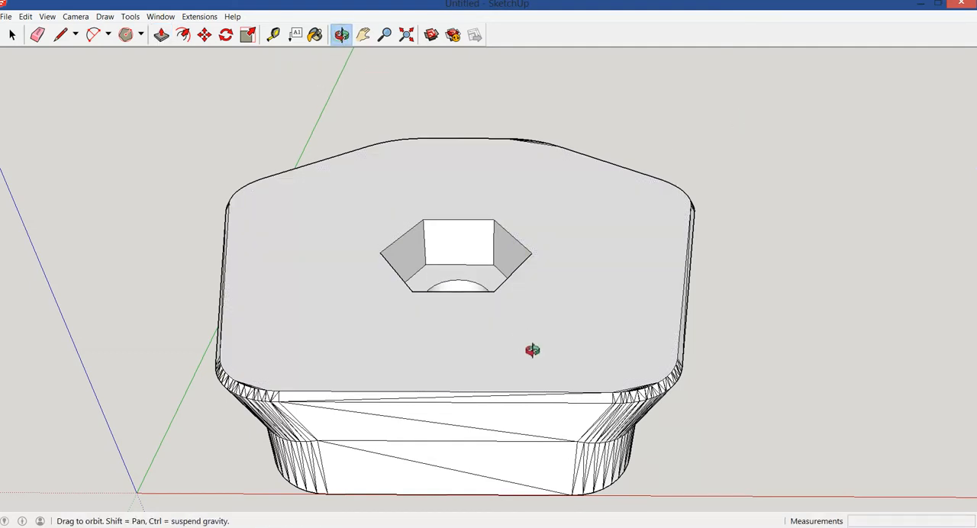
left_click_drag(575, 376, 563, 207)
left_click_drag(558, 510, 573, 196)
left_click_drag(573, 328, 460, 364)
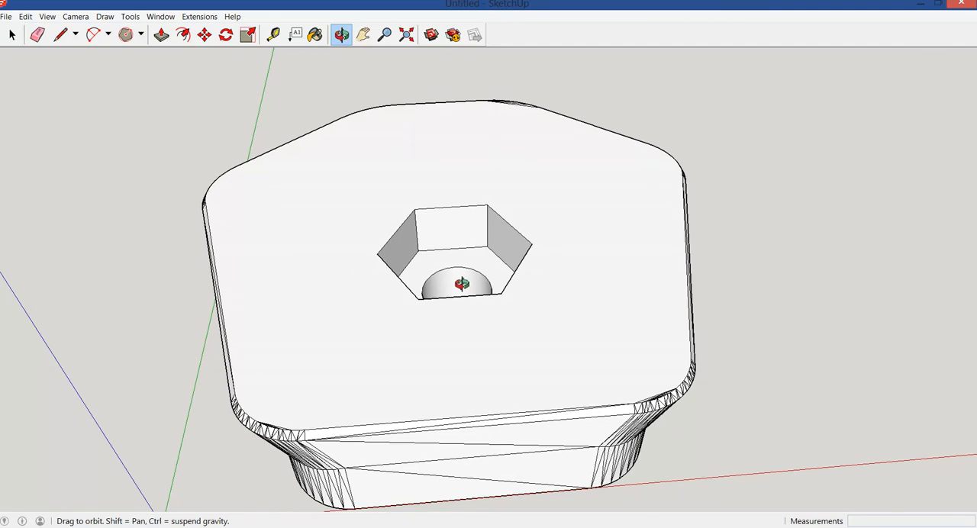
left_click_drag(558, 366, 537, 269)
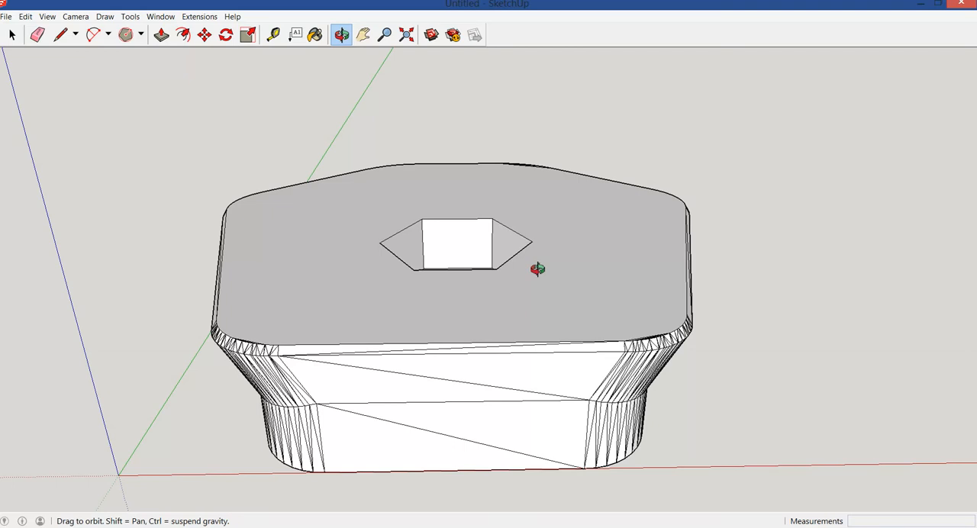
left_click_drag(301, 307, 296, 239)
left_click_drag(310, 273, 310, 242)
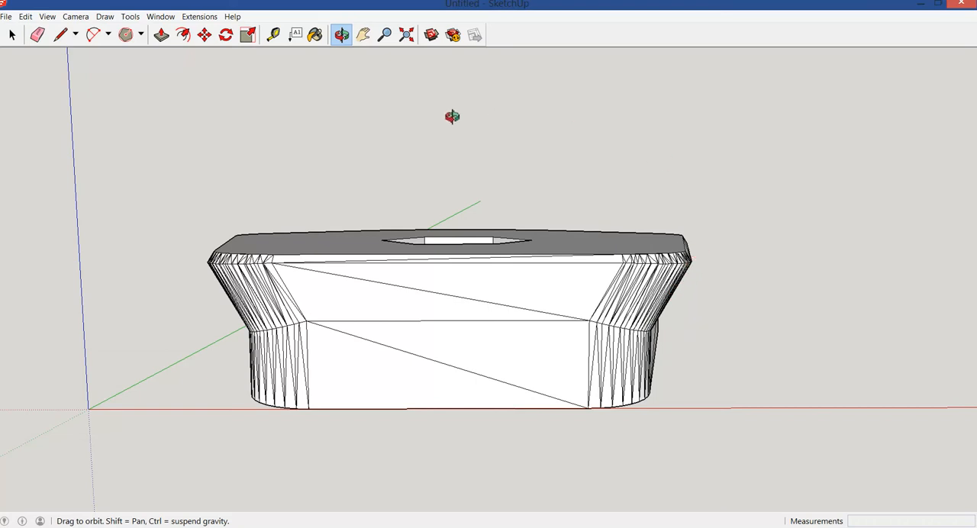
left_click_drag(452, 116, 457, 364)
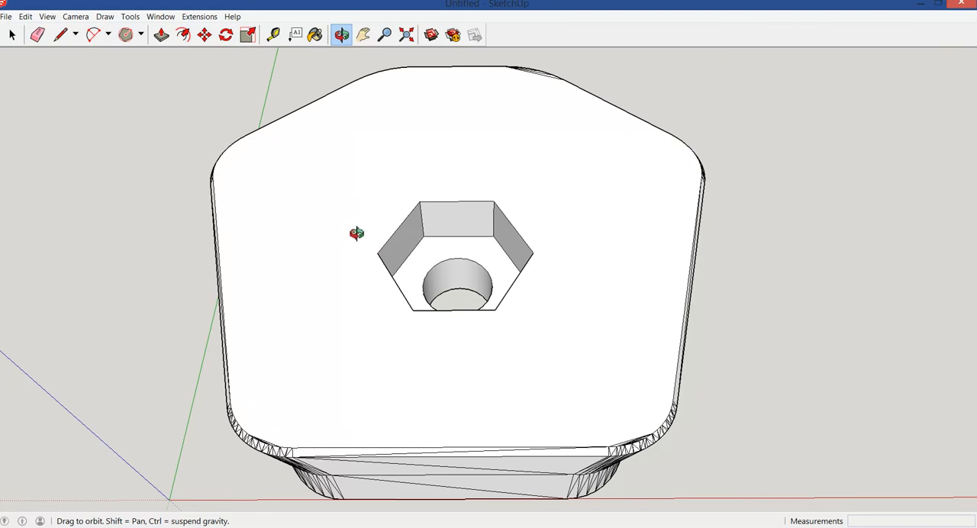
Select the whole plate in a front side view and rotate it 180 degrees to turn it upside down
left_click_drag(355, 234, 379, 106)
left_click_drag(343, 290, 318, 167)
left_click_drag(325, 241, 331, 216)
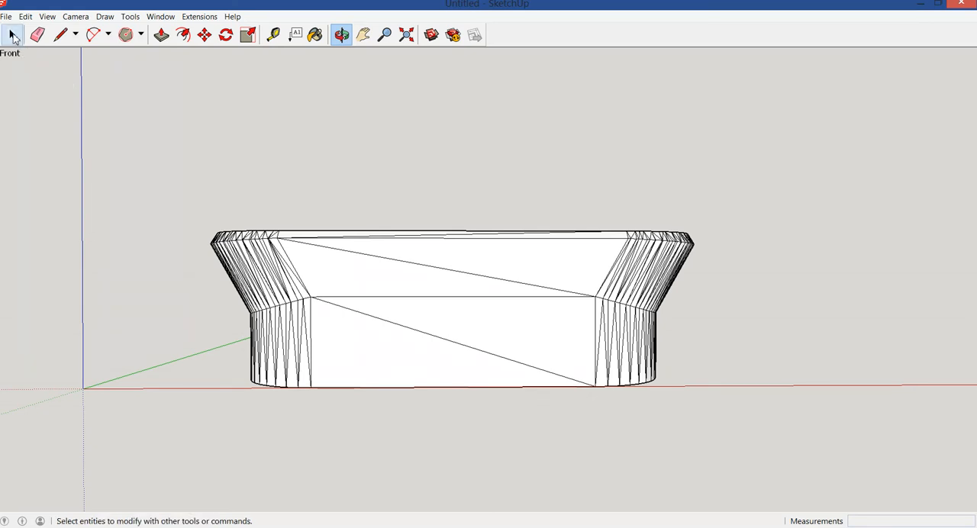
left_click(13, 36)
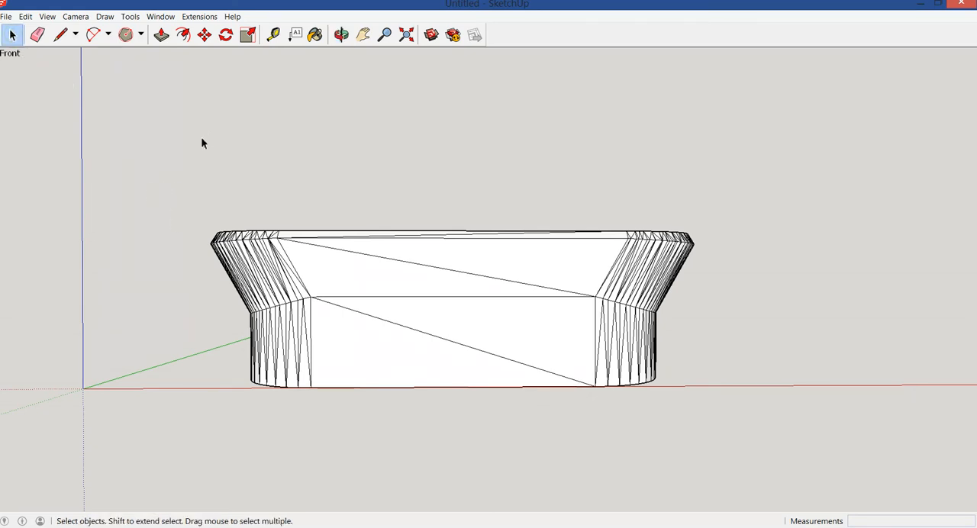
left_click_drag(143, 187, 788, 429)
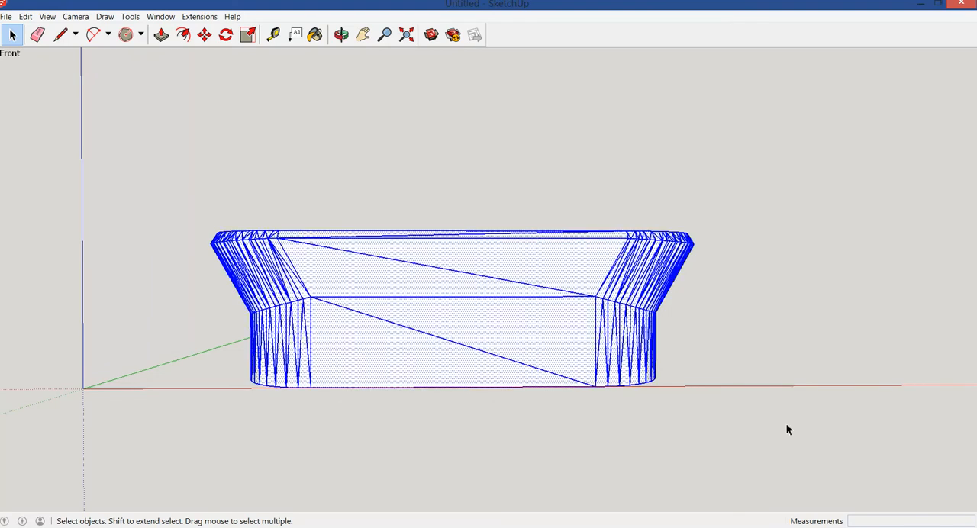
left_click(226, 35)
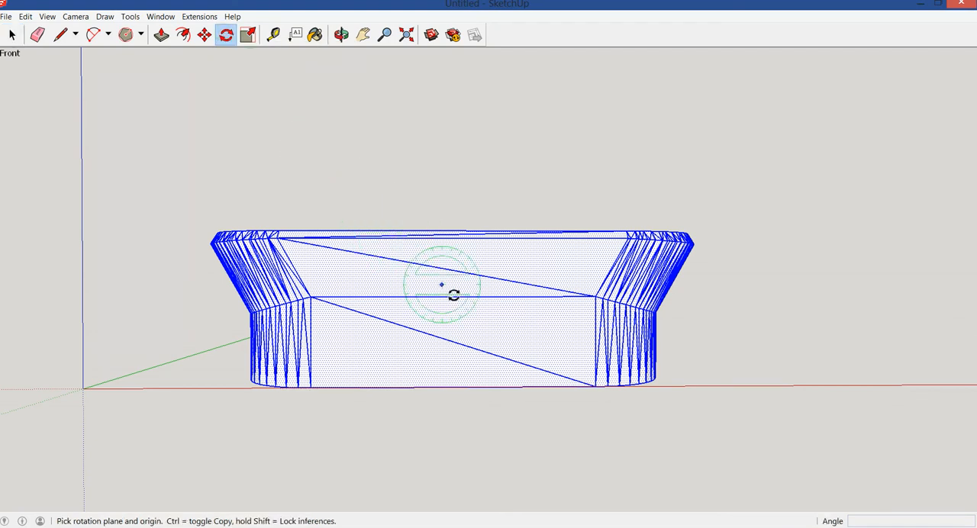
left_click(507, 314)
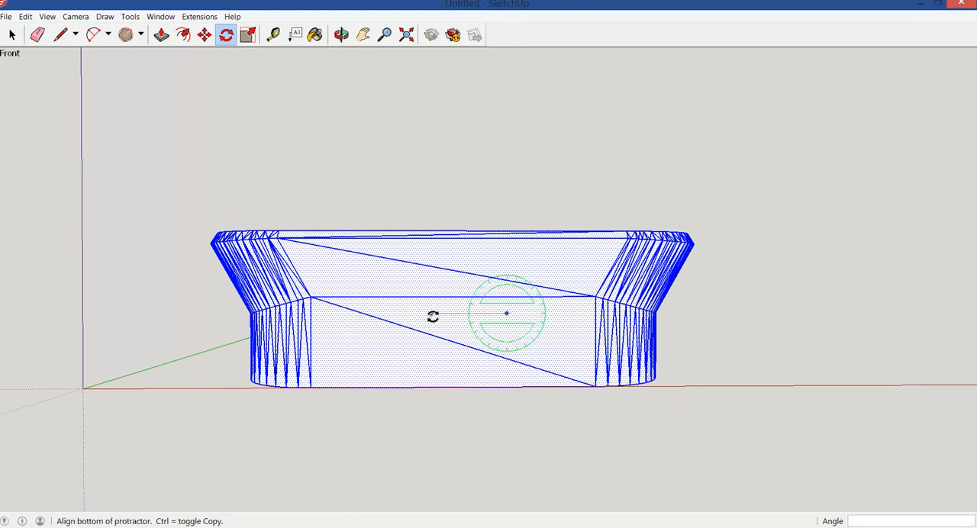
left_click(431, 313)
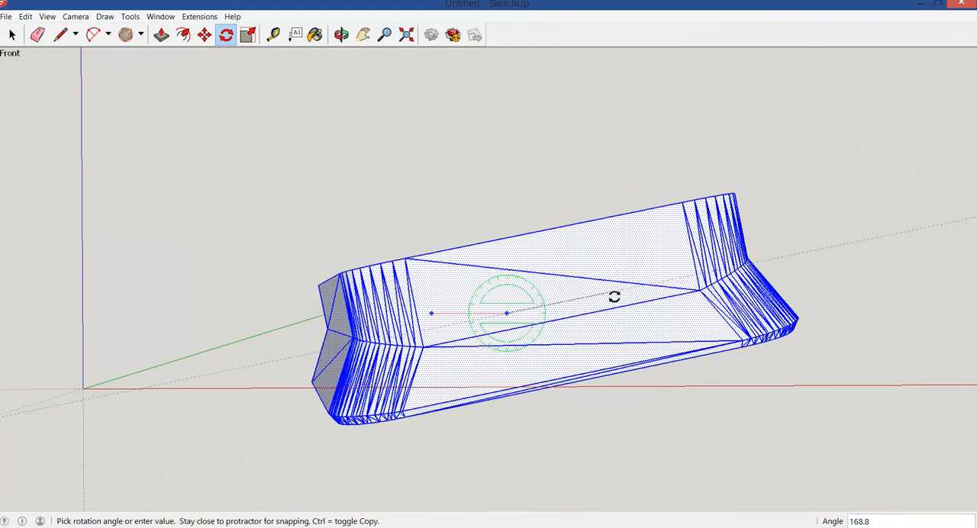
left_click(617, 315)
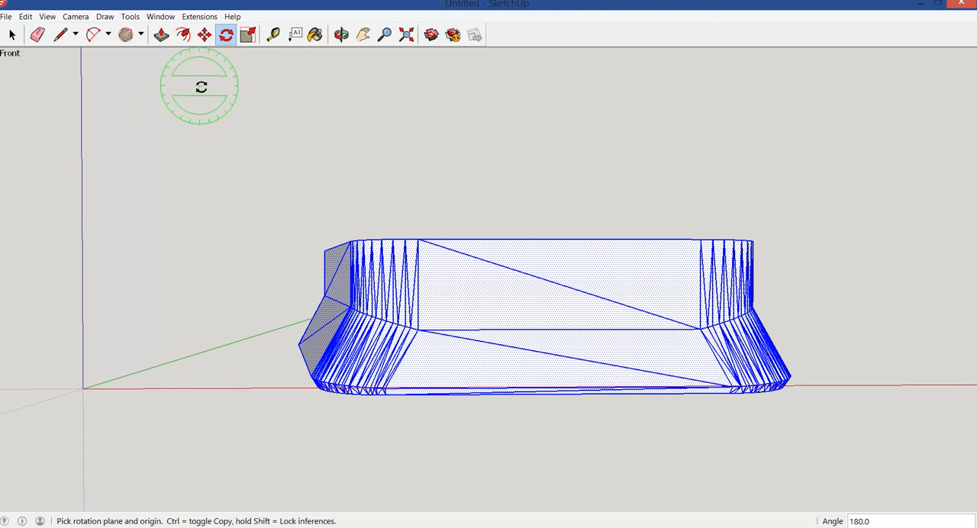
Move the flipped plate about 4.9 mm so its base rests on the red axis, and inspect the hole from above
left_click(204, 36)
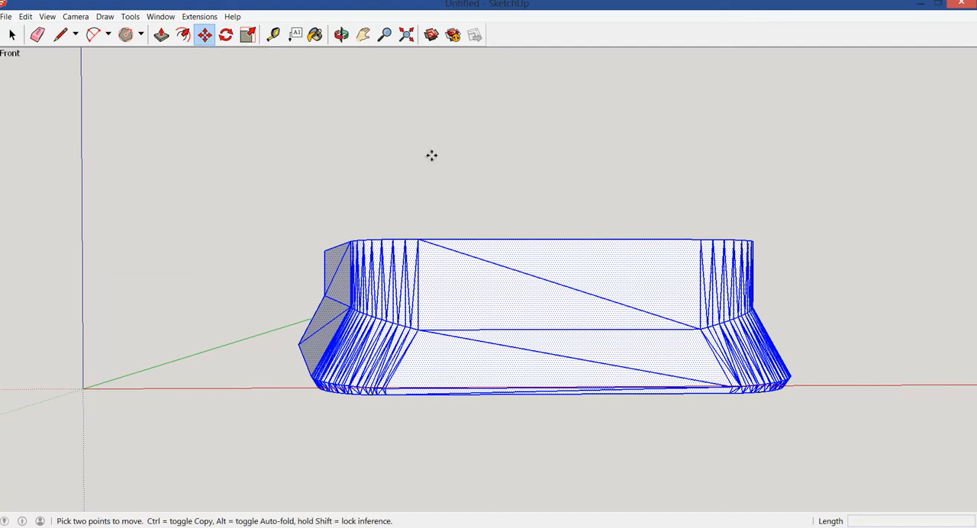
left_click(526, 306)
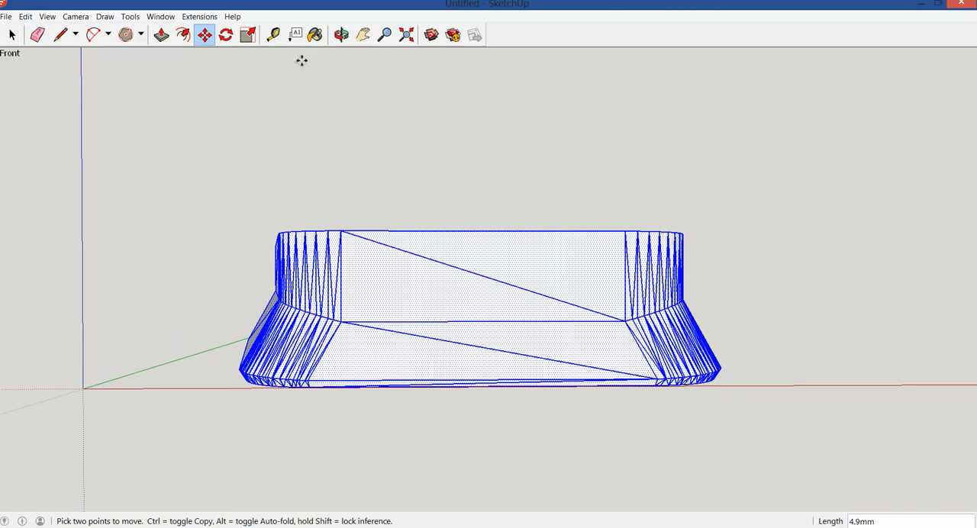
left_click(341, 34)
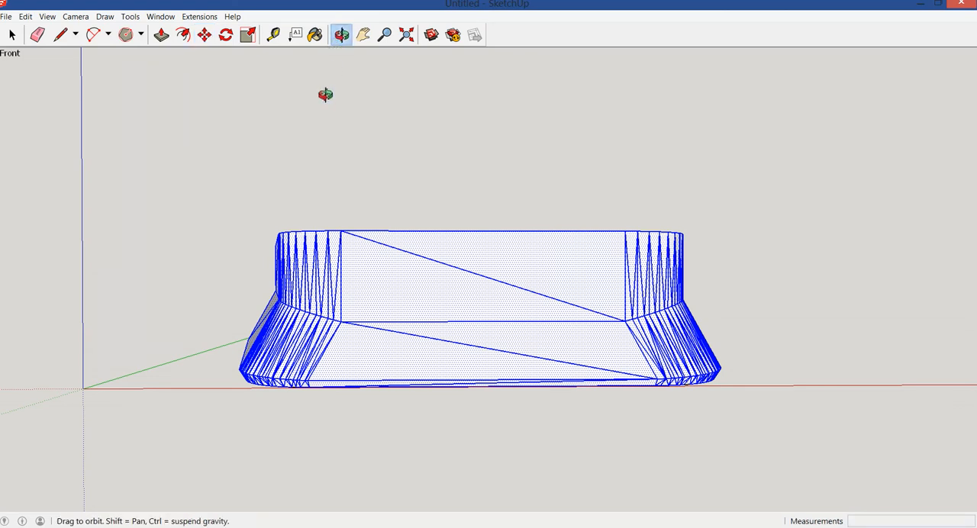
left_click_drag(325, 94, 288, 237)
left_click_drag(283, 117, 280, 144)
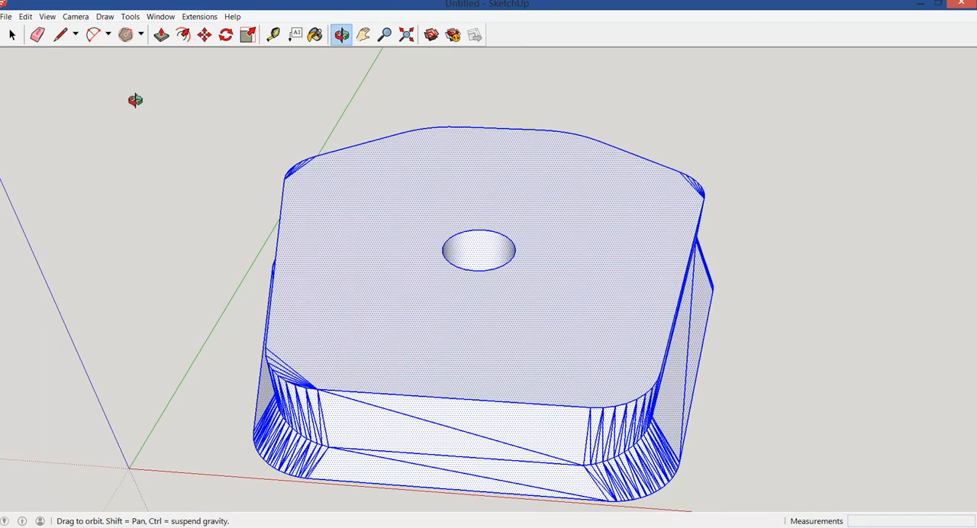
Clear the selection and examine the hexagonal recess on the plate's underside and the bolt hole opening on top
left_click(12, 34)
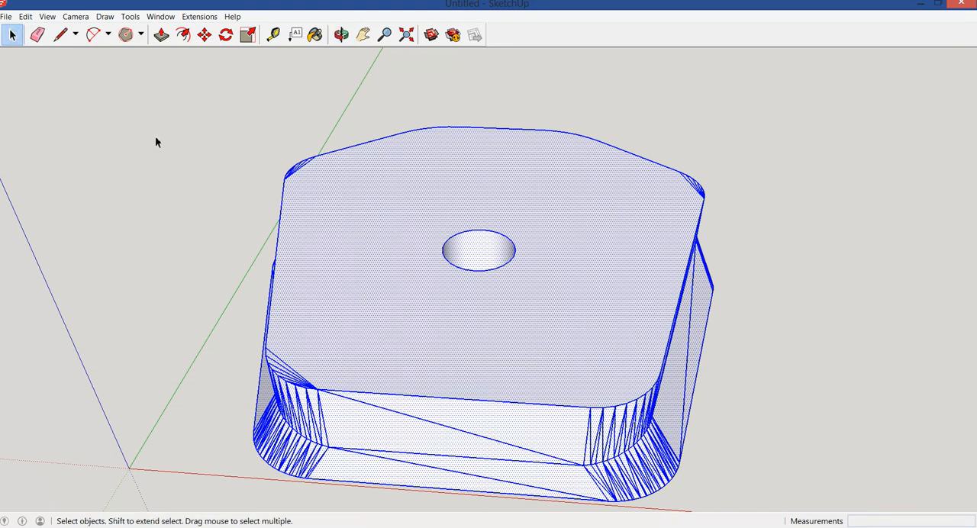
left_click(155, 136)
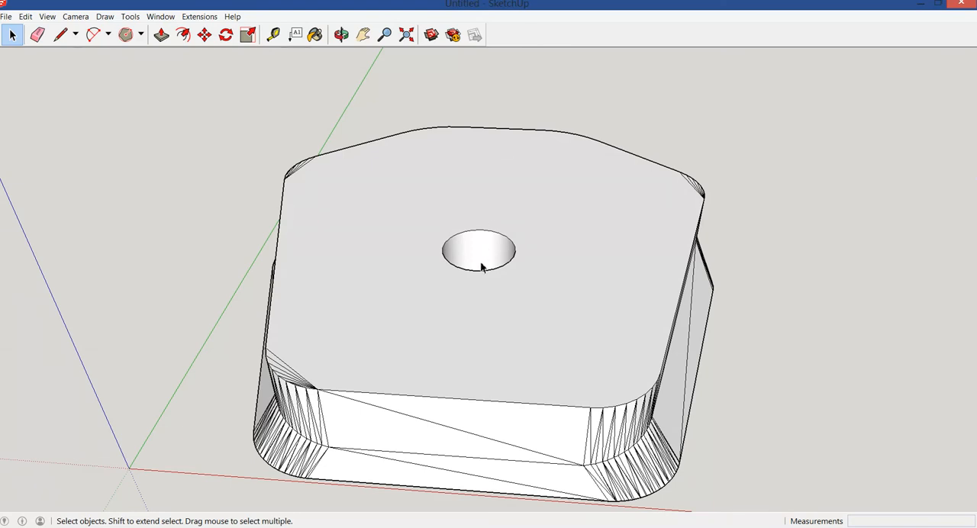
left_click(341, 34)
mouse_move(499, 161)
left_mouse_down()
mouse_move(502, 280)
mouse_move(475, 188)
mouse_move(501, 294)
mouse_move(508, 158)
left_mouse_up()
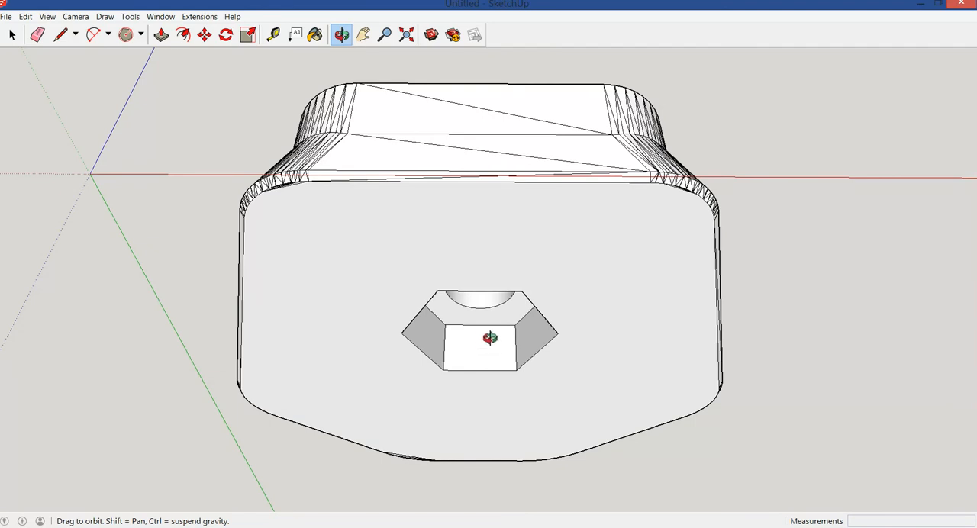
left_click_drag(477, 156, 484, 318)
left_click_drag(500, 231, 490, 338)
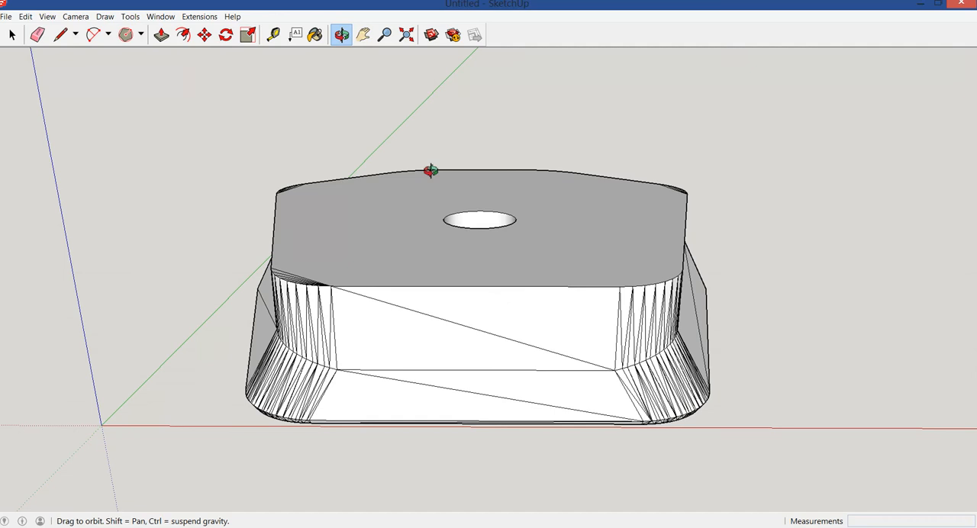
Erase the fan of stray triangulation edges at the front-left rounded corner of the plate's top face
left_click(383, 35)
left_click_drag(372, 297, 444, 119)
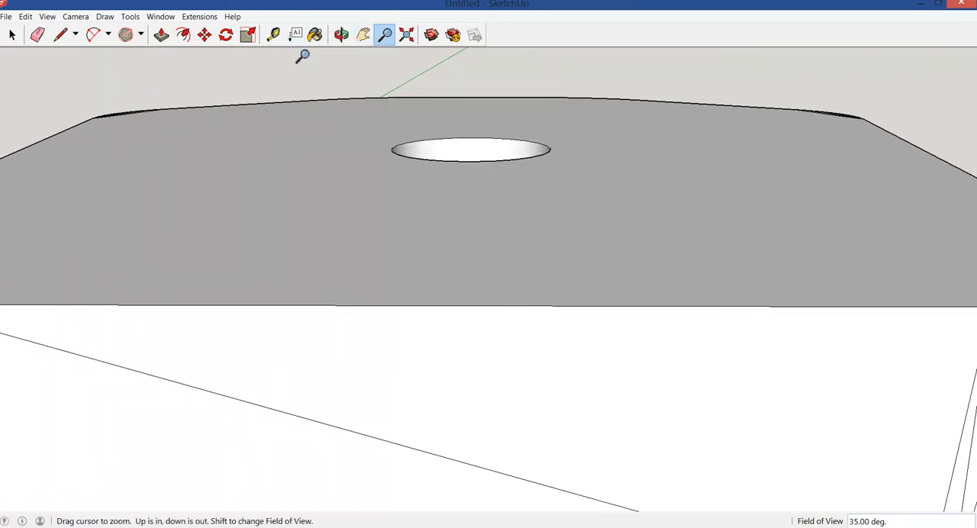
left_click(363, 35)
left_click_drag(133, 148, 370, 189)
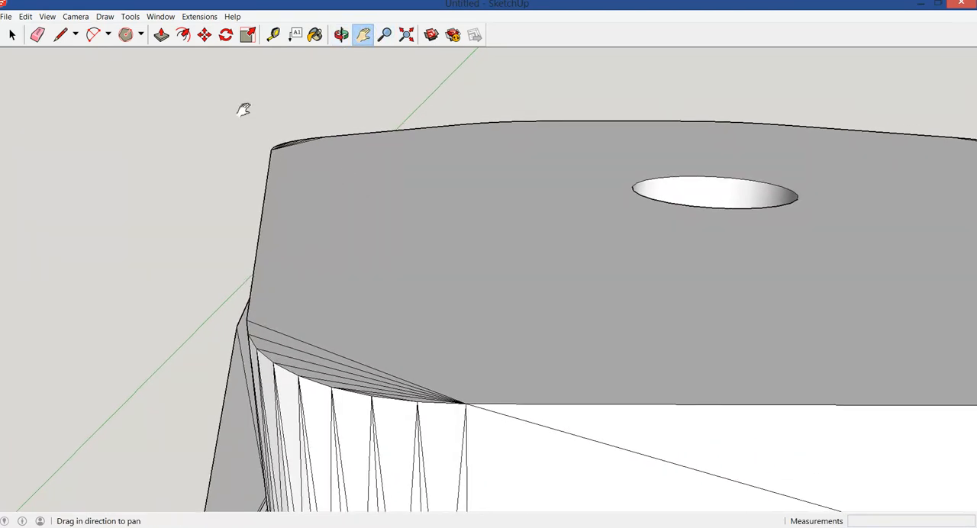
left_click(37, 35)
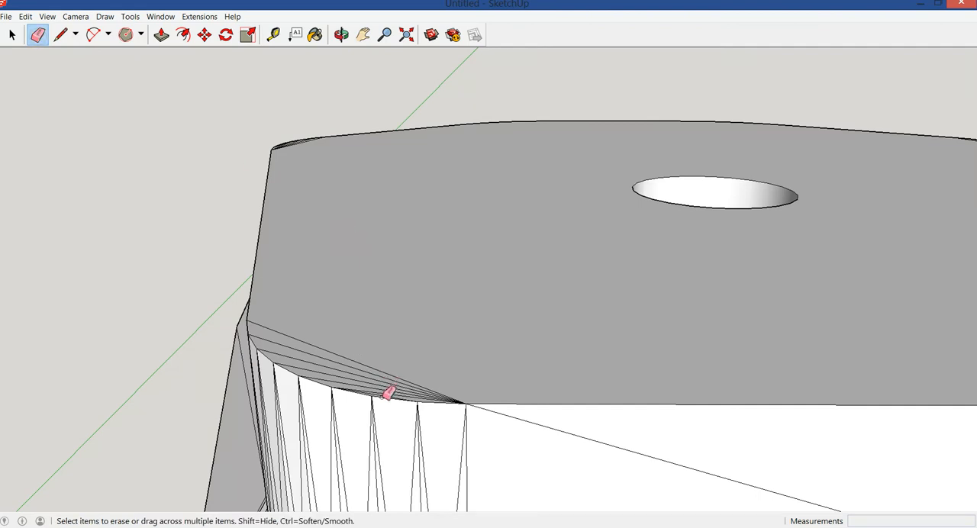
left_click_drag(387, 393, 398, 370, "ctrl")
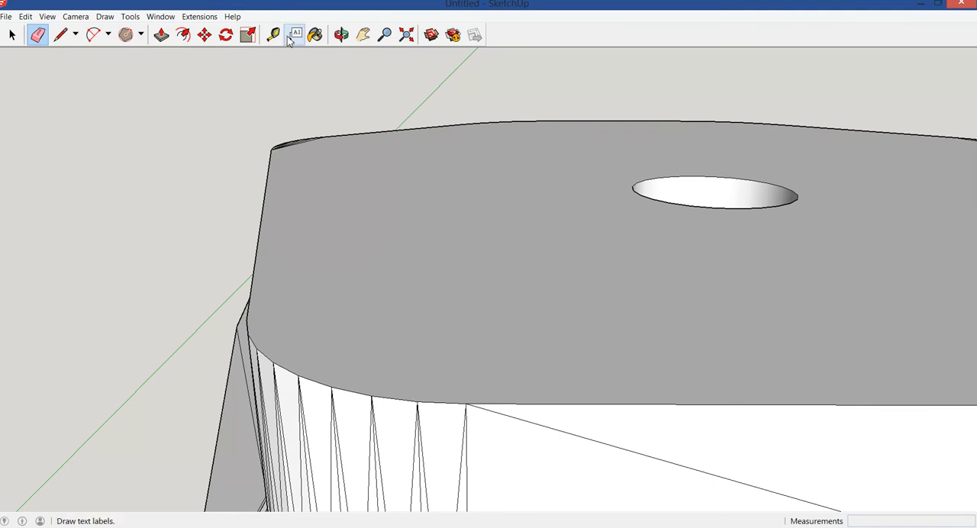
Erase the fan of stray triangulation edges at a second rounded corner of the top face
left_click(341, 35)
left_click_drag(224, 160, 471, 193)
left_click_drag(263, 179, 481, 206)
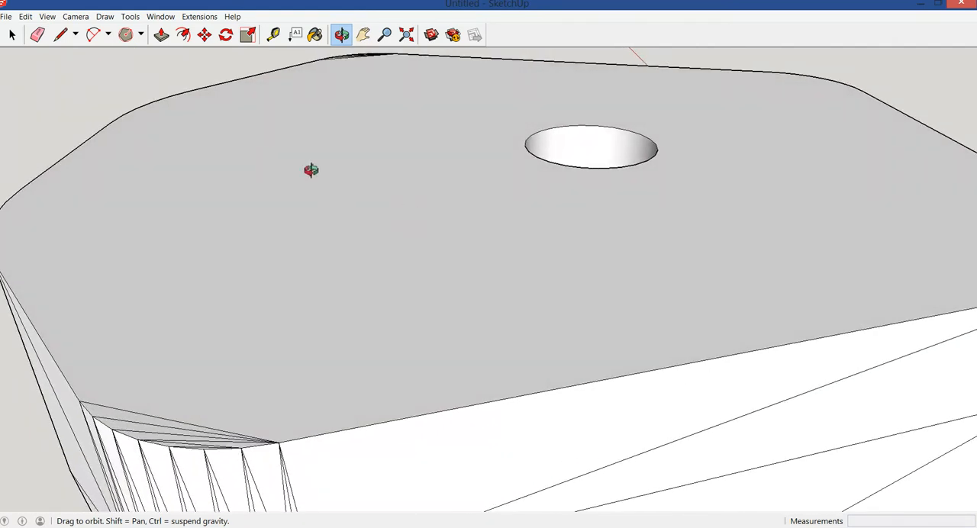
left_click(38, 35)
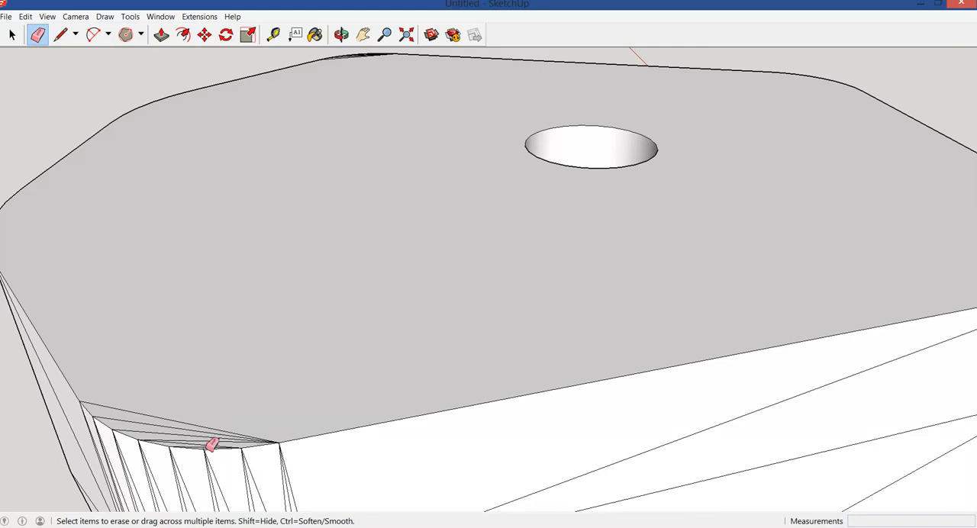
left_click_drag(212, 446, 214, 421, "ctrl")
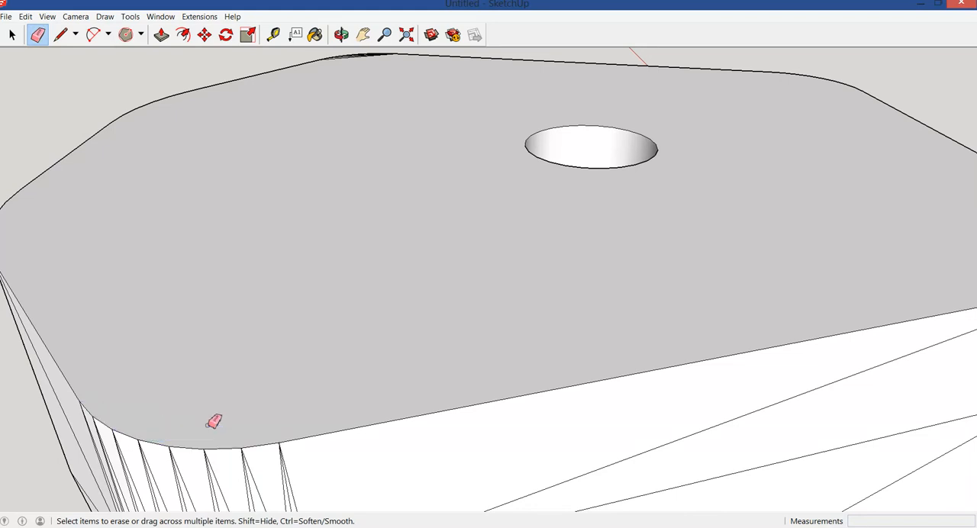
Erase the stray triangulation edges at the last uncleaned rounded corner of the top face
left_click(341, 35)
left_click_drag(229, 185, 568, 218)
left_click_drag(301, 170, 394, 265)
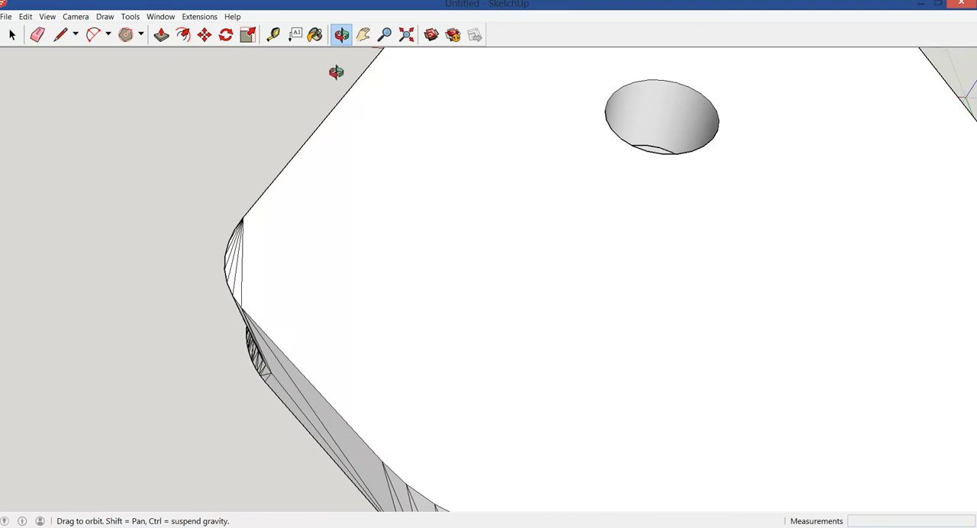
left_click(38, 36)
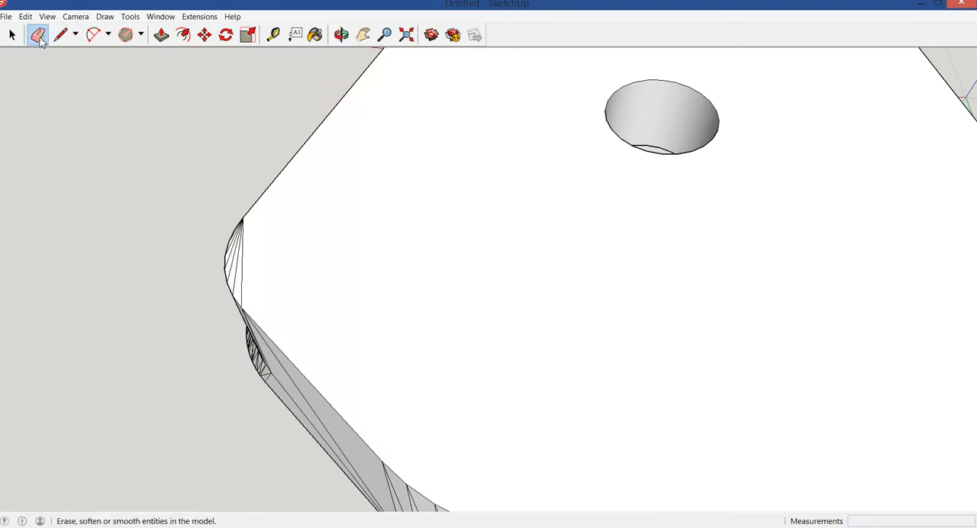
left_click_drag(251, 249, 245, 234)
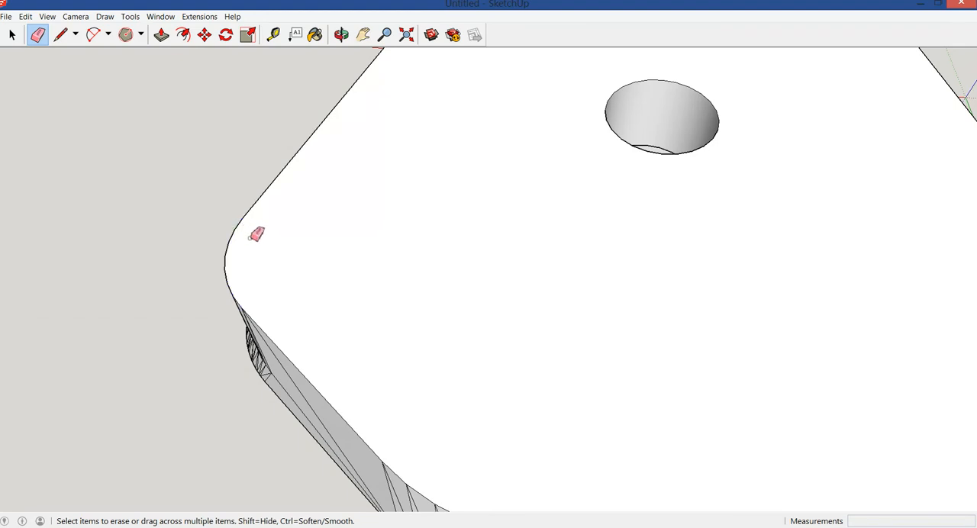
Push/Pull the plate's cleaned top face upward by 5 mm to make the block taller
left_click(341, 35)
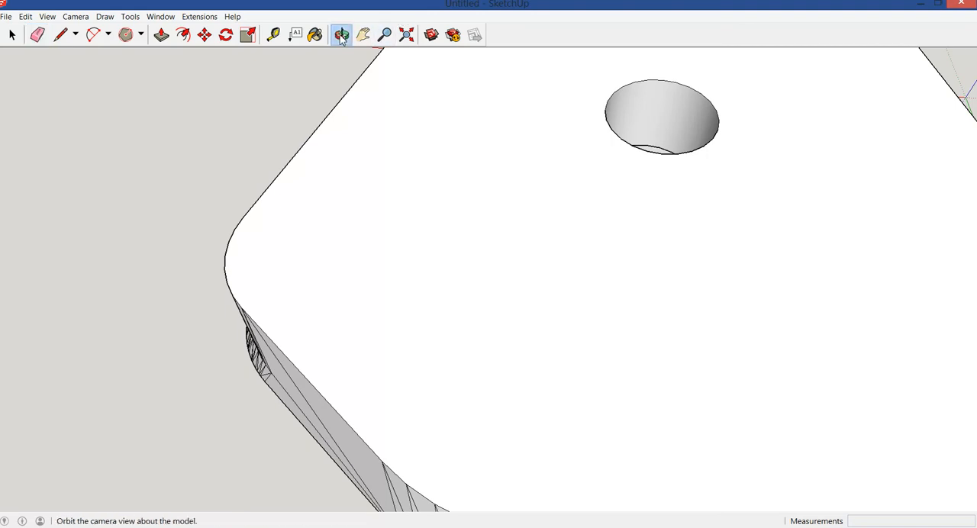
left_click_drag(306, 203, 678, 333)
left_click_drag(312, 234, 369, 206)
left_click_drag(399, 266, 449, 150)
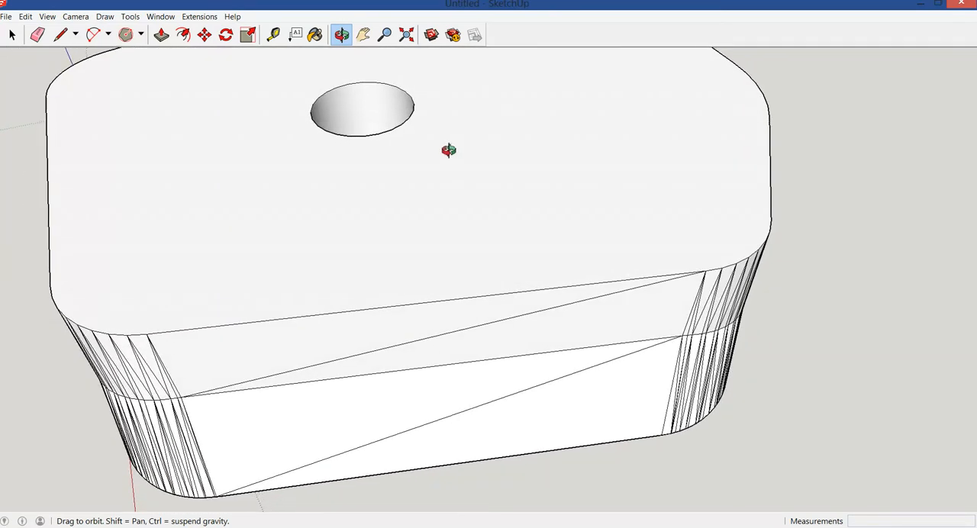
left_click(406, 34)
left_click_drag(340, 211, 644, 227)
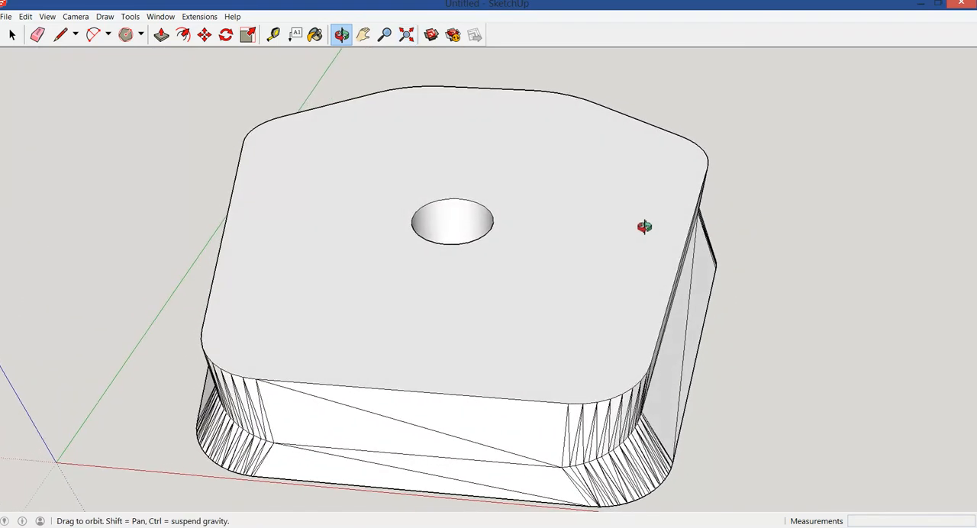
left_click(161, 35)
left_click(340, 179)
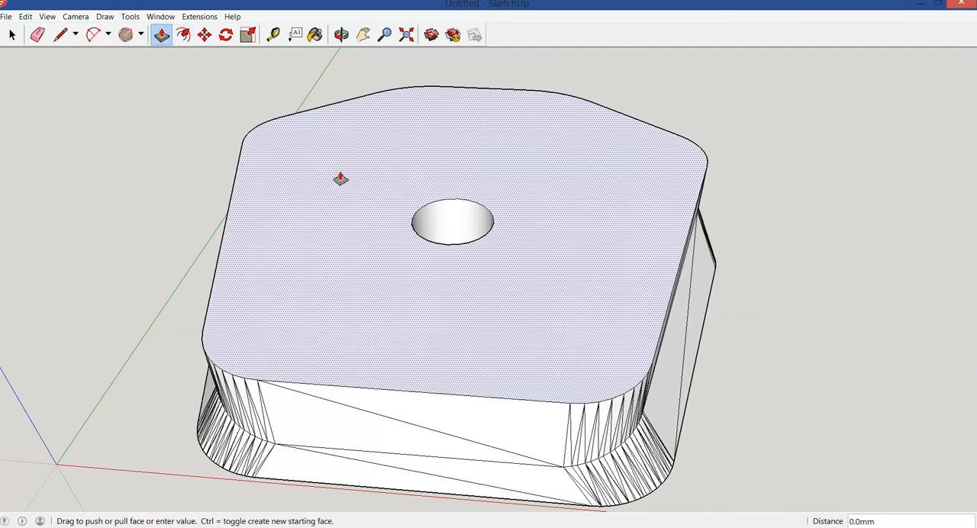
left_click(341, 155)
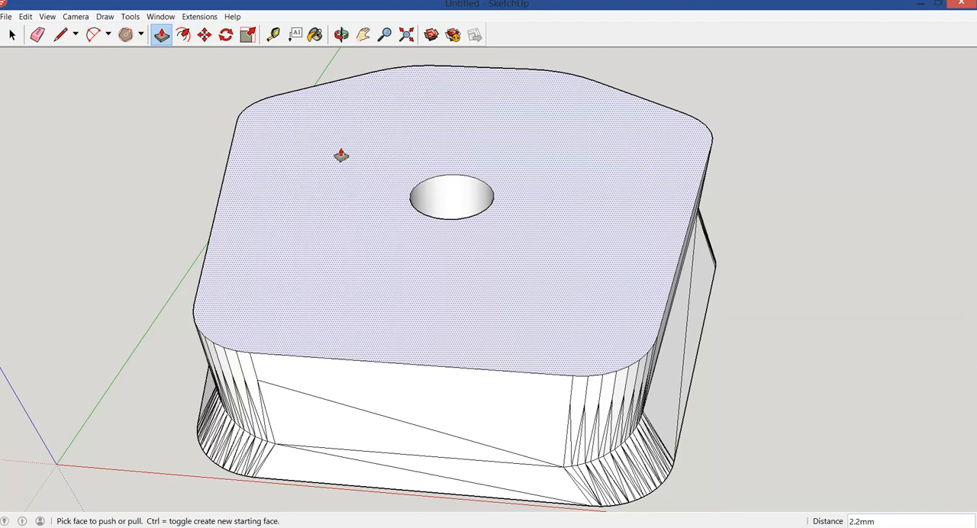
key("Return")
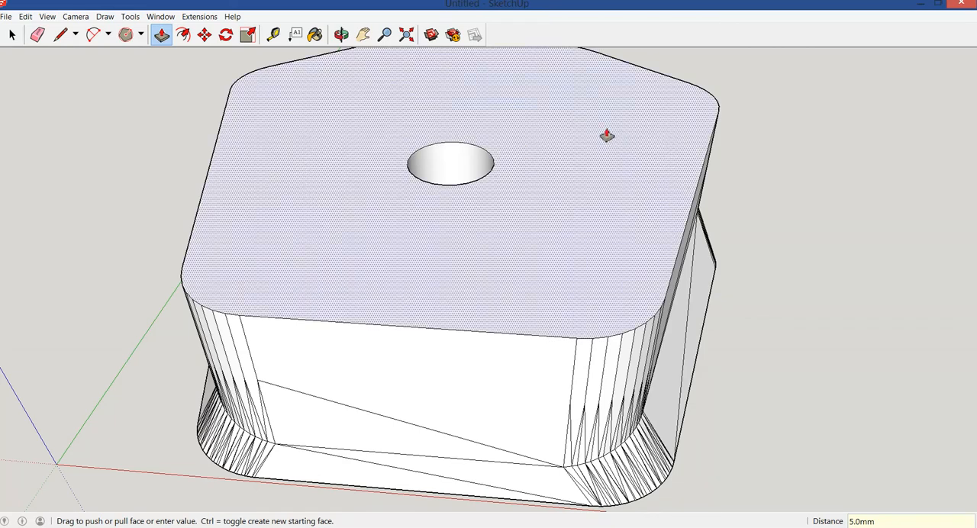
Examine the raised plate from all sides, including the hexagonal recess and bolt hole from underneath
left_click(341, 34)
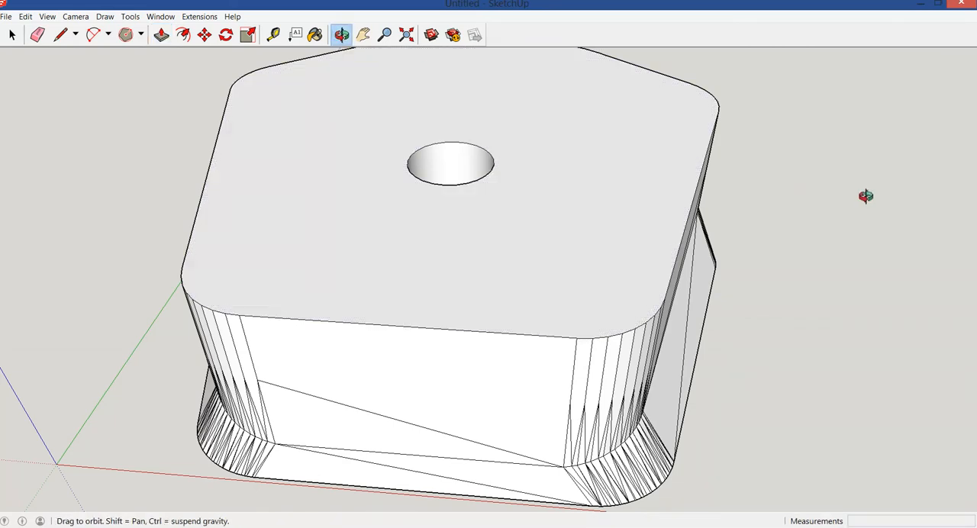
left_click_drag(847, 370, 756, 249)
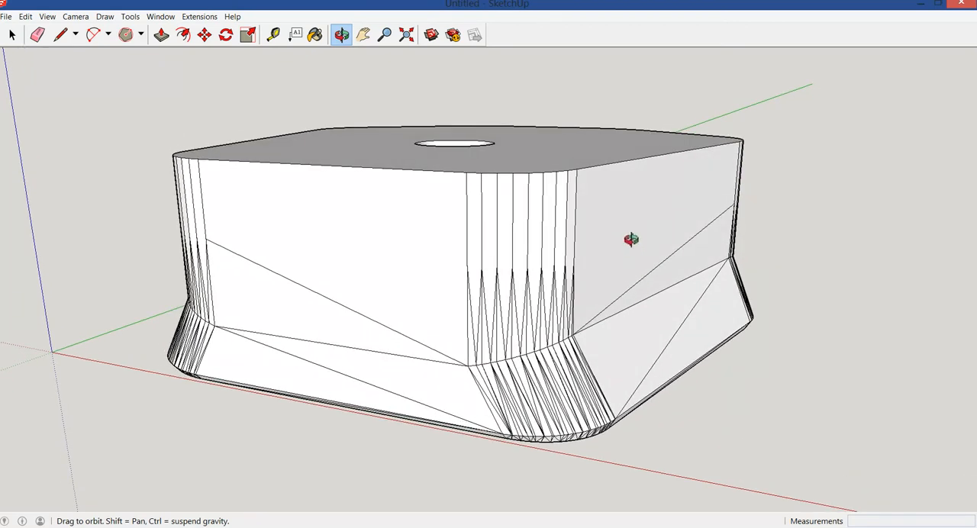
left_click_drag(444, 394, 563, 186)
left_click_drag(570, 333, 514, 348)
left_click_drag(495, 198, 636, 308)
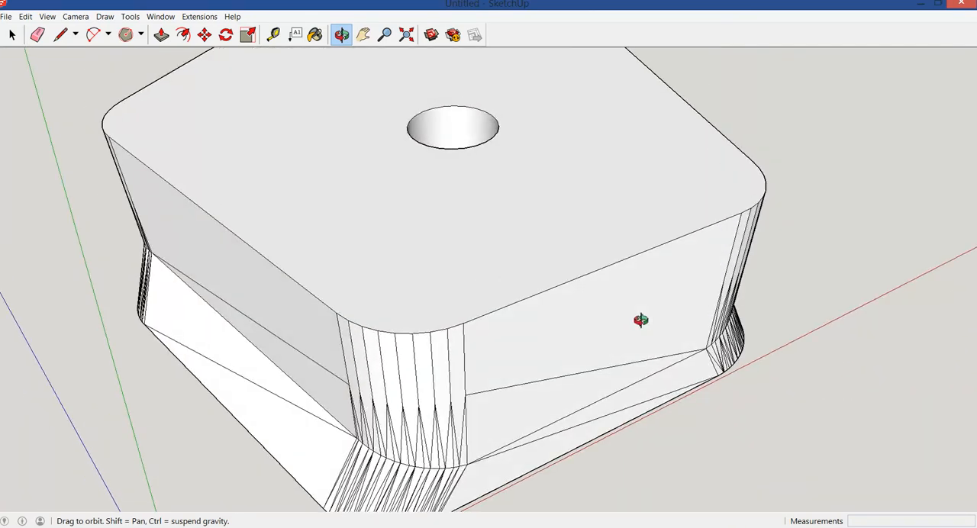
left_click_drag(268, 167, 519, 164)
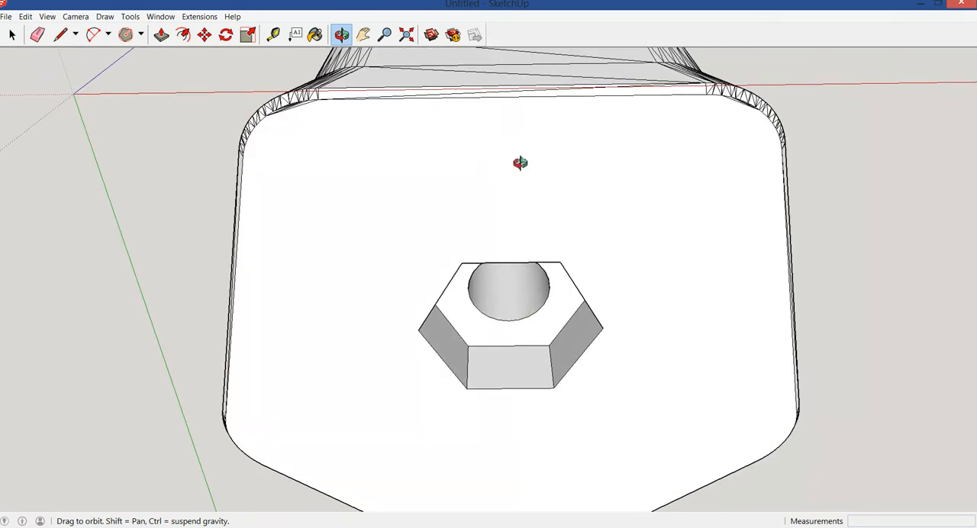
left_click_drag(533, 248, 534, 453)
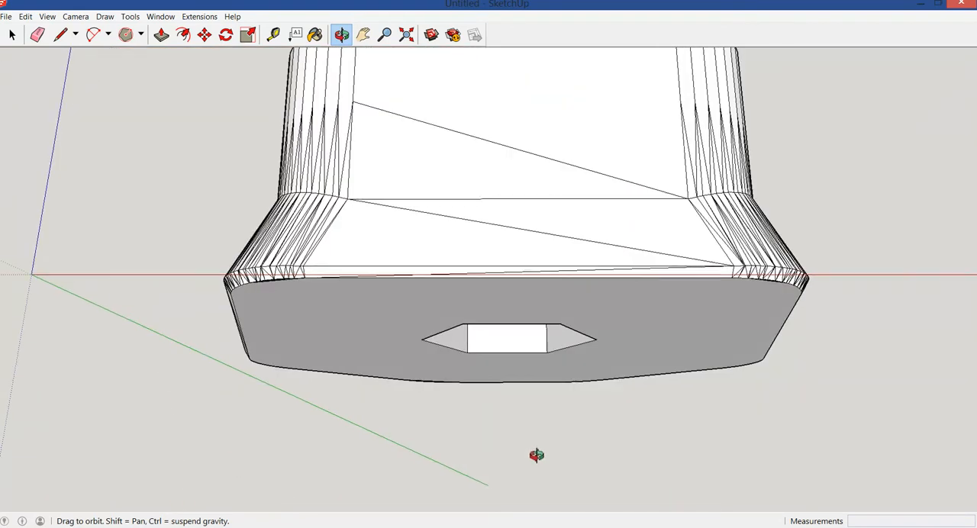
left_click_drag(551, 212, 547, 344)
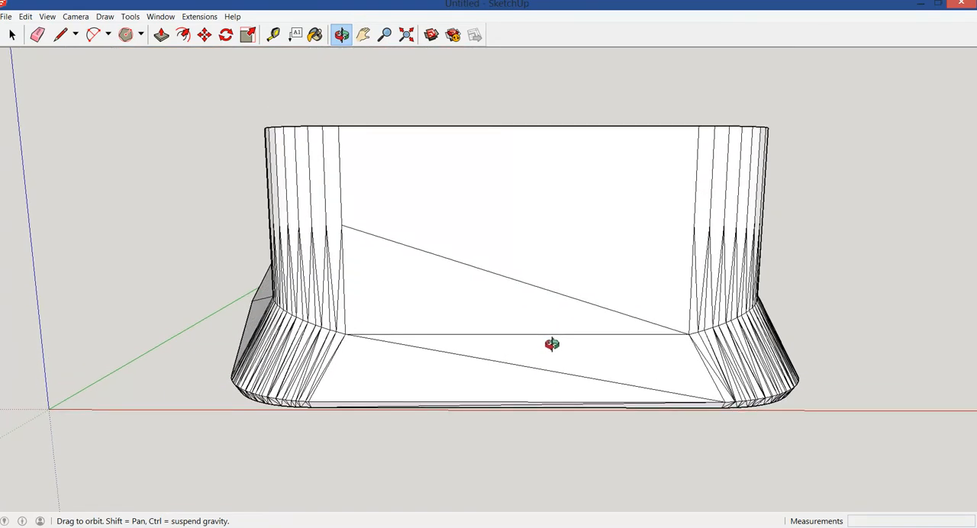
left_click_drag(541, 252, 548, 317)
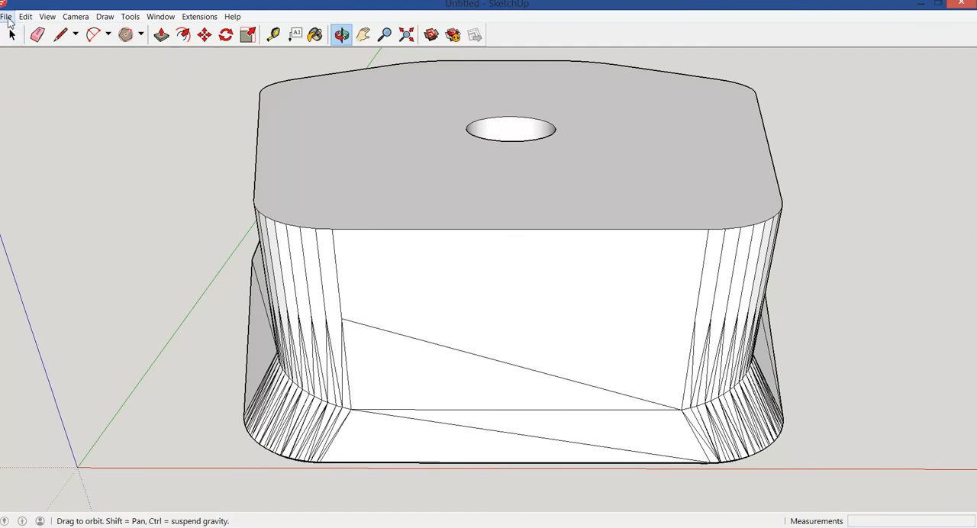
Export the whole model as an ASCII STL in millimetres to the Desktop, named "tripod adaptor2"
left_click(6, 17)
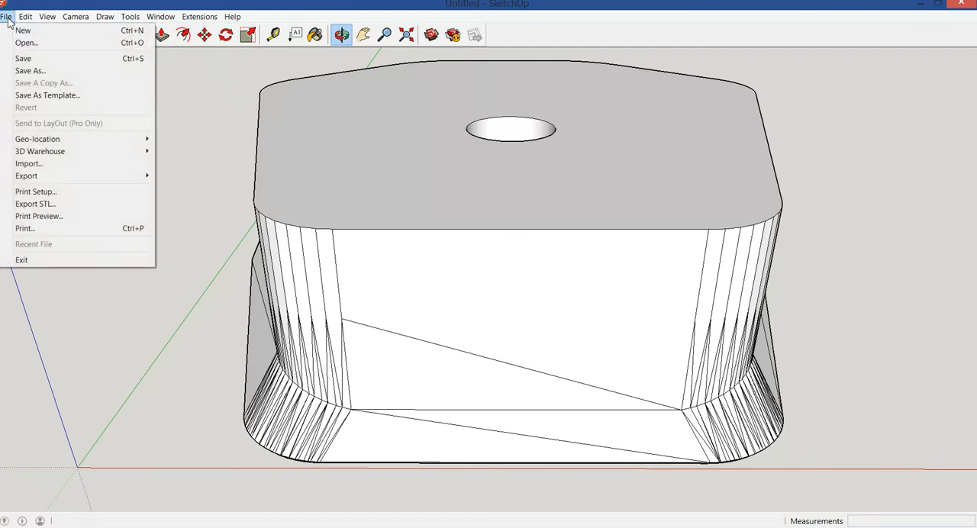
left_click(49, 205)
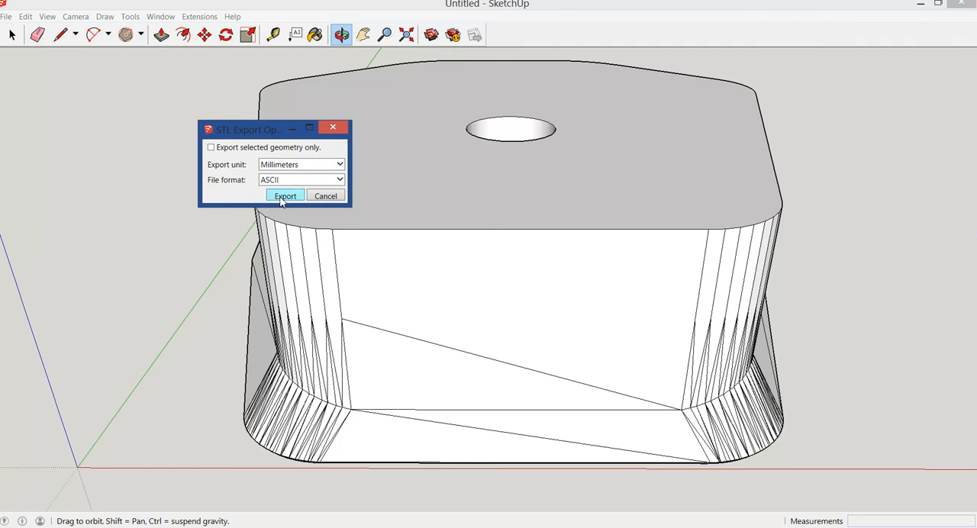
left_click(284, 196)
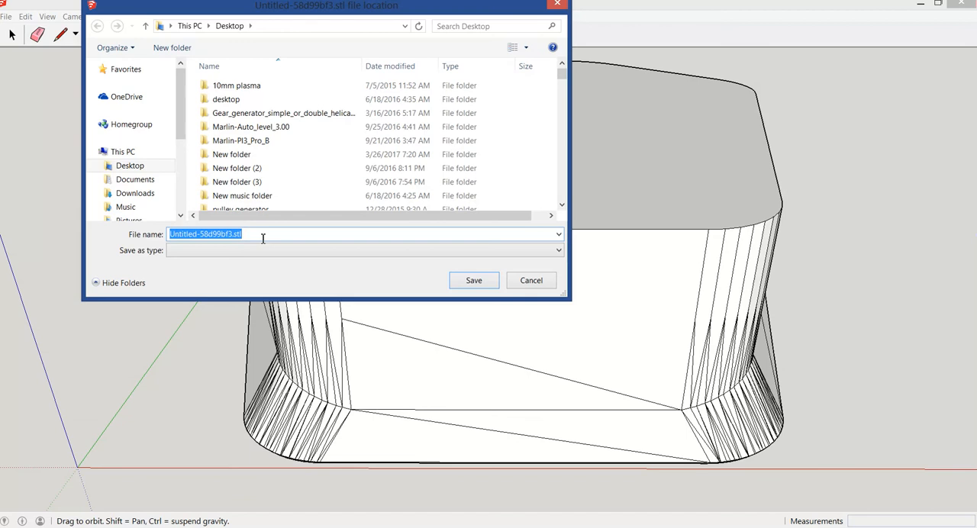
type("t")
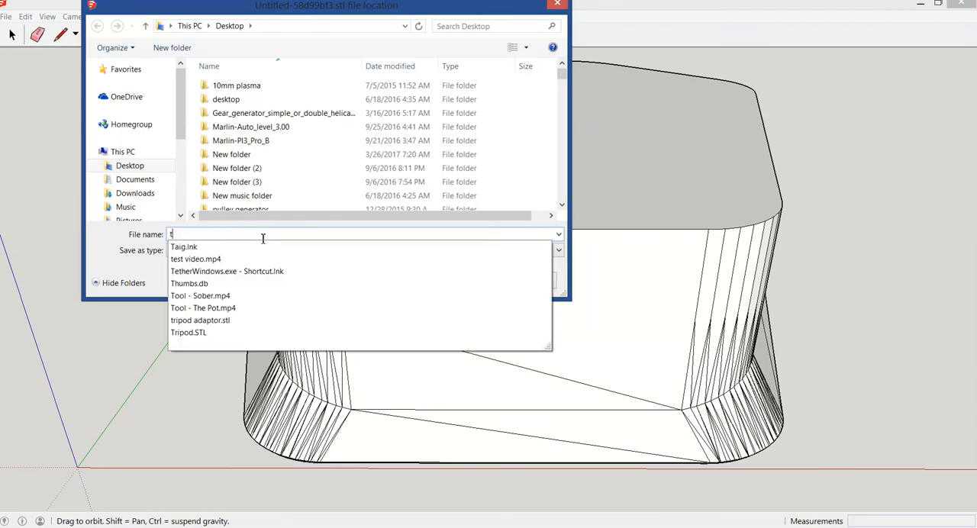
type("ripo")
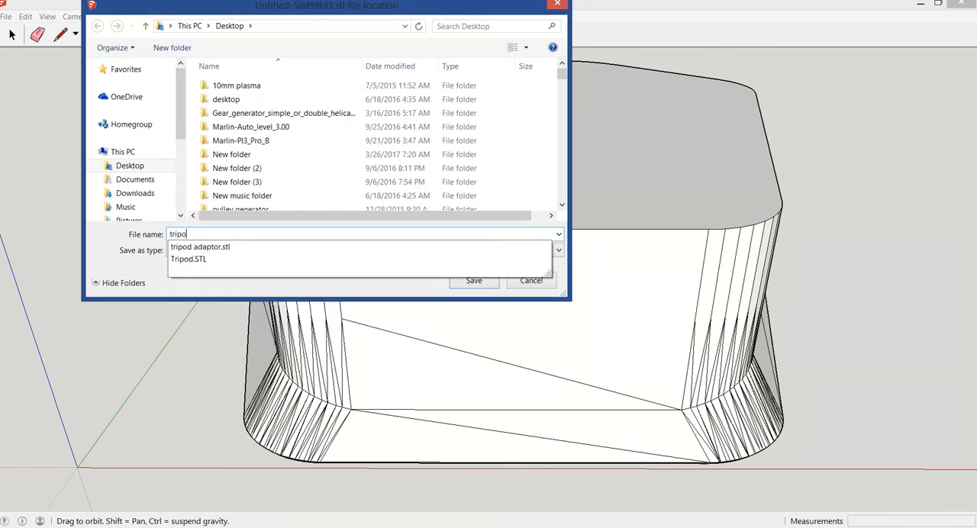
type("d adap")
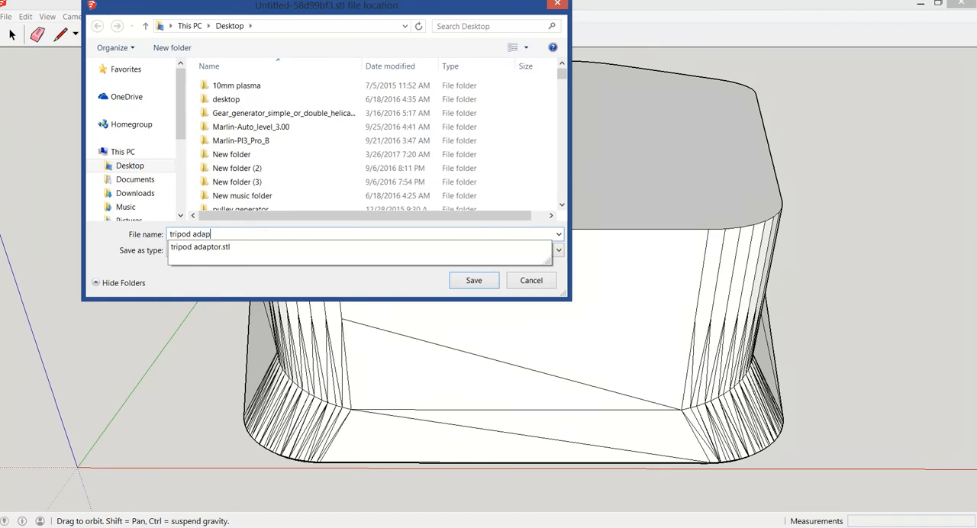
type("tor2")
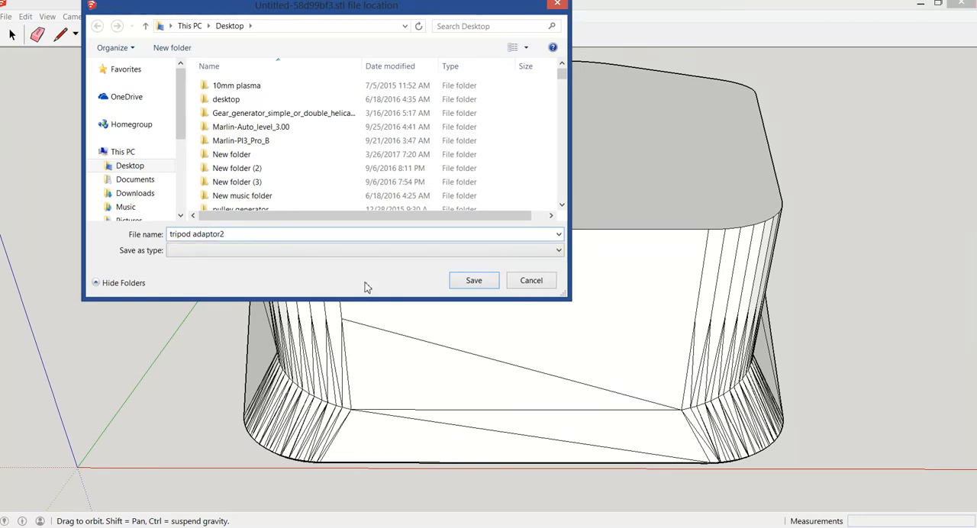
left_click(471, 281)
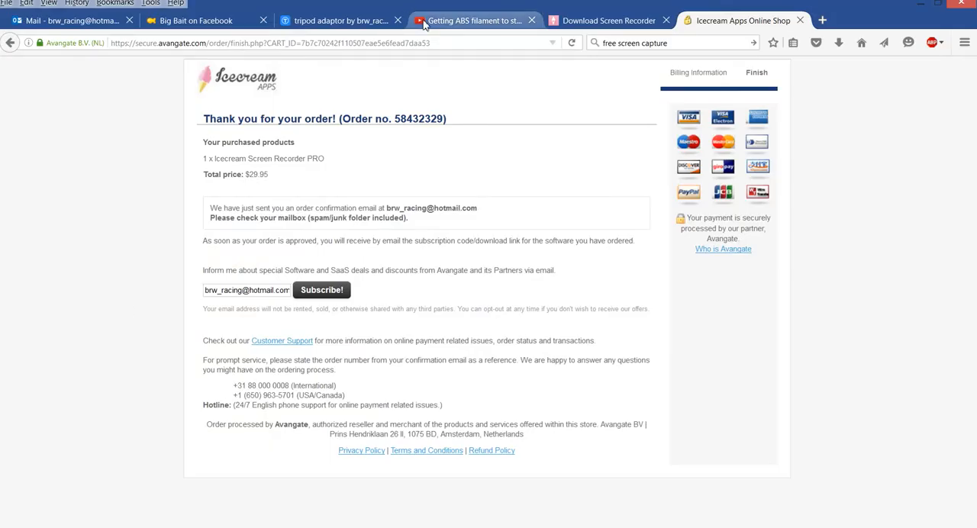
Switch to the browser, close the order confirmation and Screen Recorder download pages, and view the files of the tripod adaptor thing on Thingiverse
left_click(799, 21)
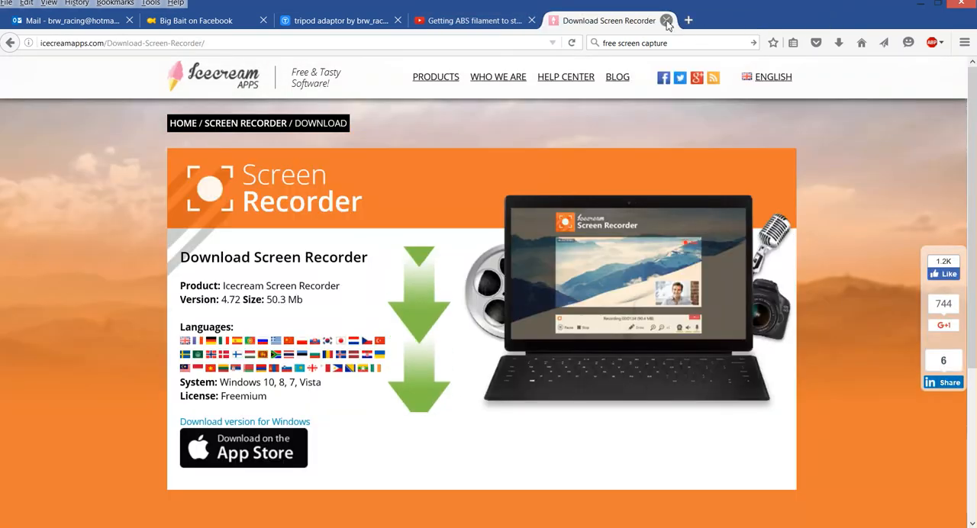
left_click(666, 20)
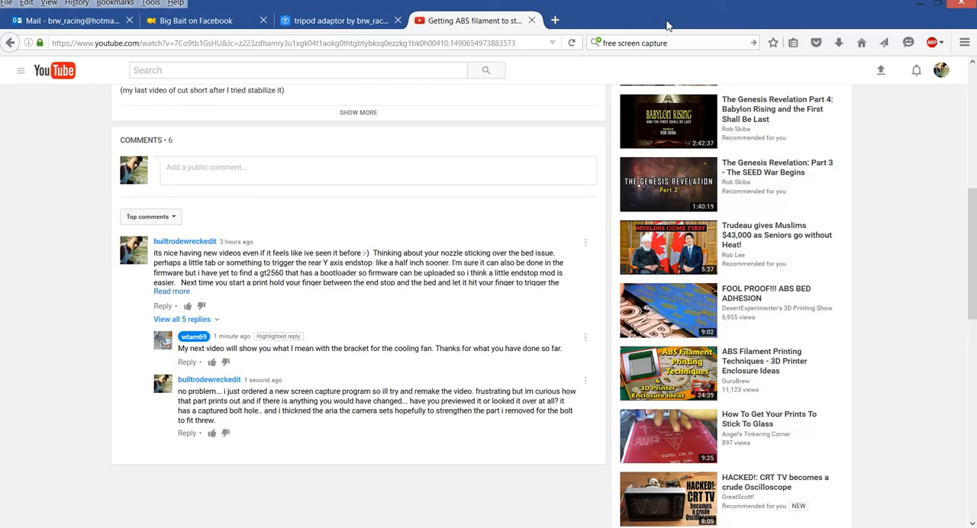
left_click(331, 25)
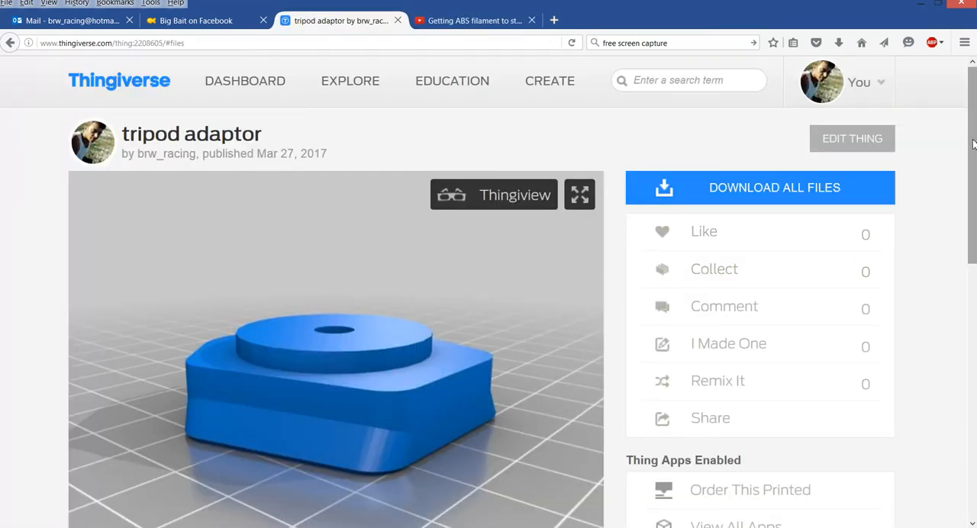
scroll(972, 144, "down", 3)
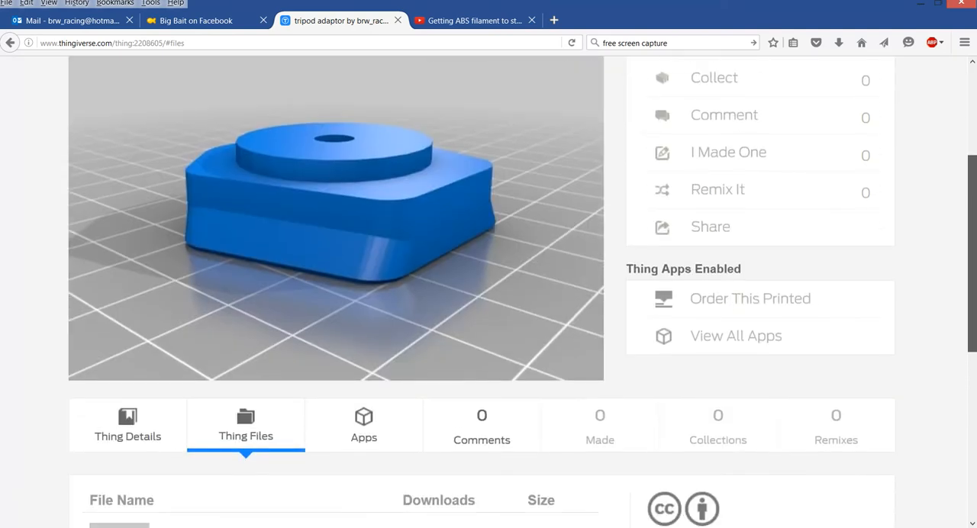
scroll(972, 228, "down", 4)
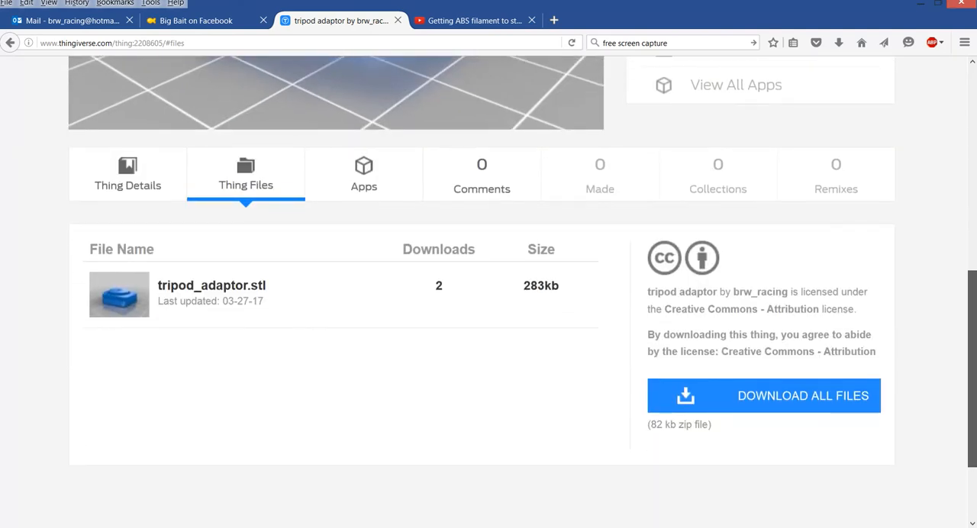
scroll(972, 229, "up", 7)
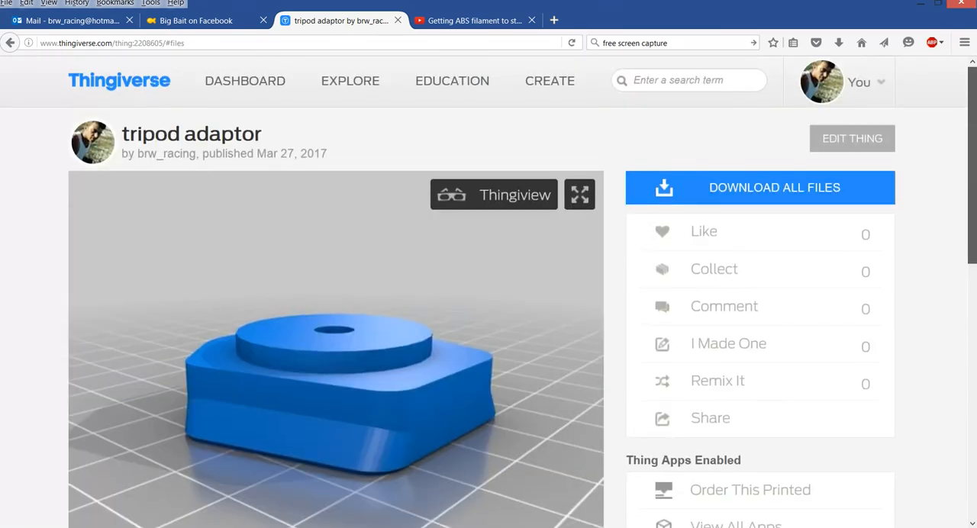
Open the tripod adaptor thing for editing and check its list of uploaded files
left_click(870, 140)
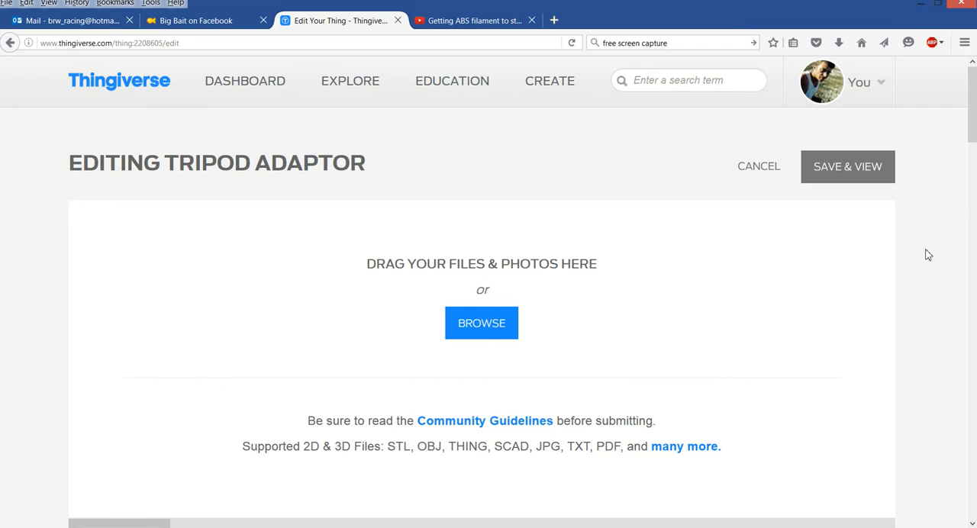
left_click_drag(973, 118, 974, 208)
left_click(870, 159)
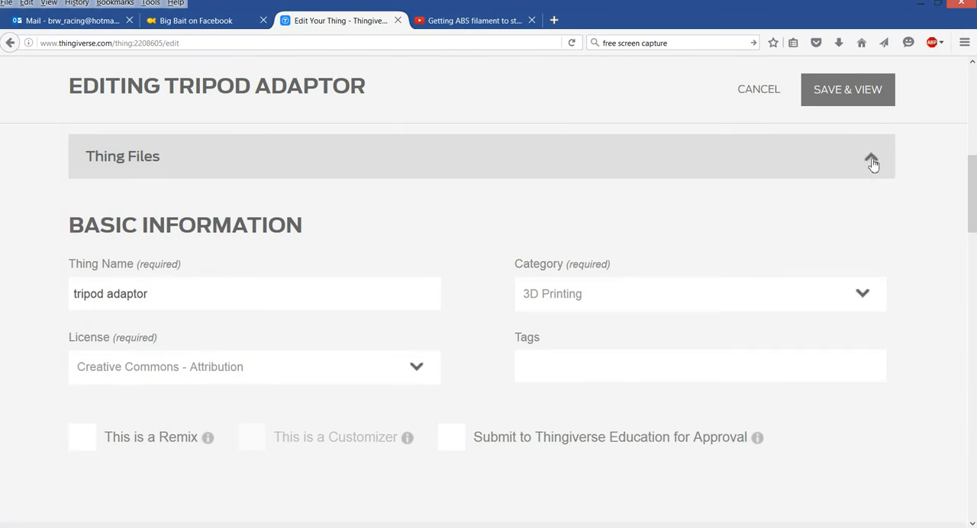
left_click(870, 158)
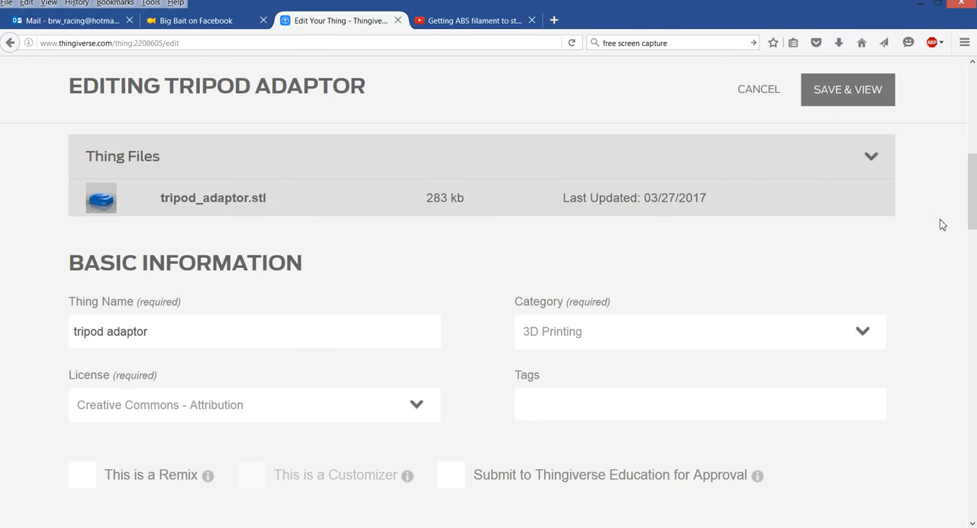
Upload "tripod adaptor2.stl" from the Desktop to the thing and save the changes
left_click_drag(971, 211, 972, 139)
left_click(474, 201)
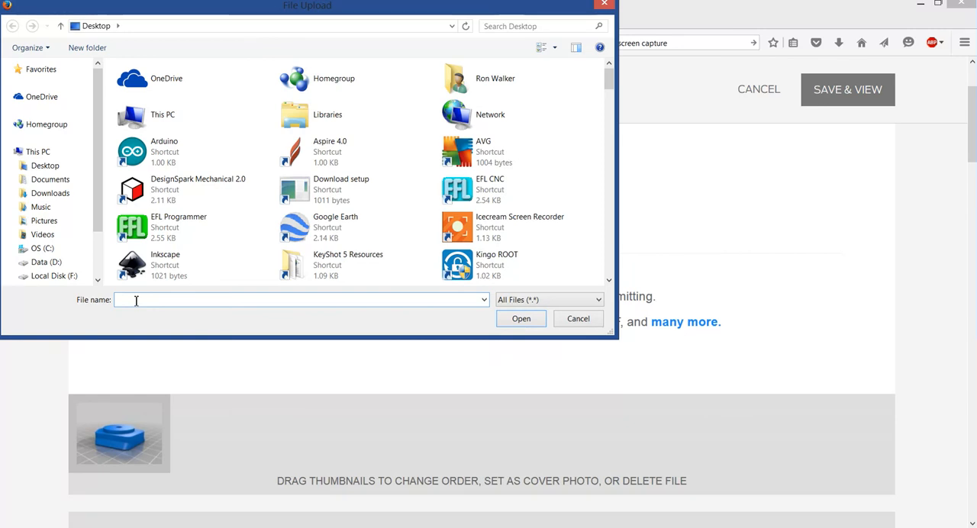
type("tri")
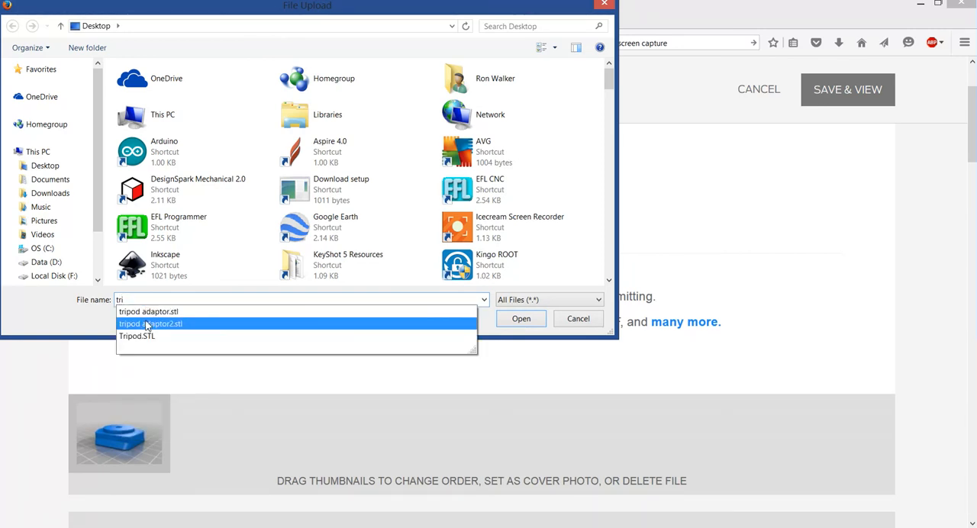
left_click(148, 327)
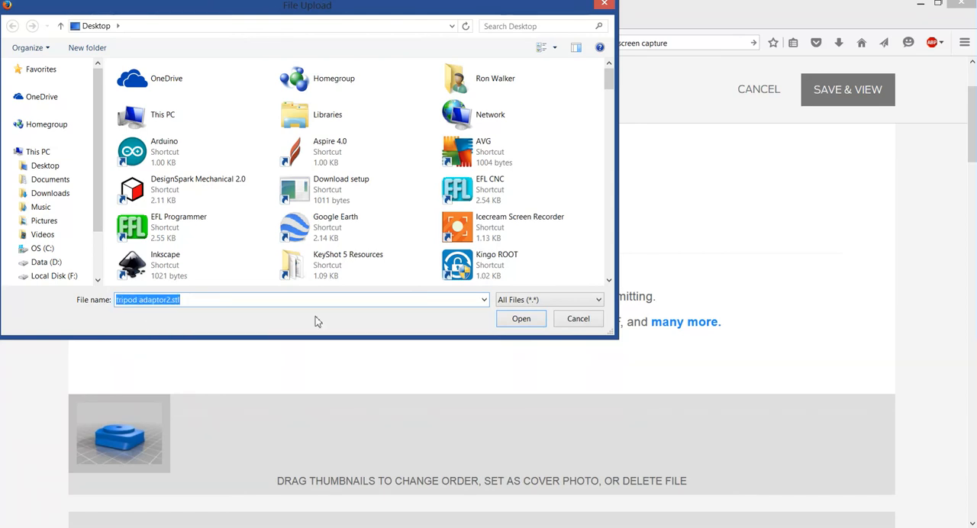
left_click(518, 319)
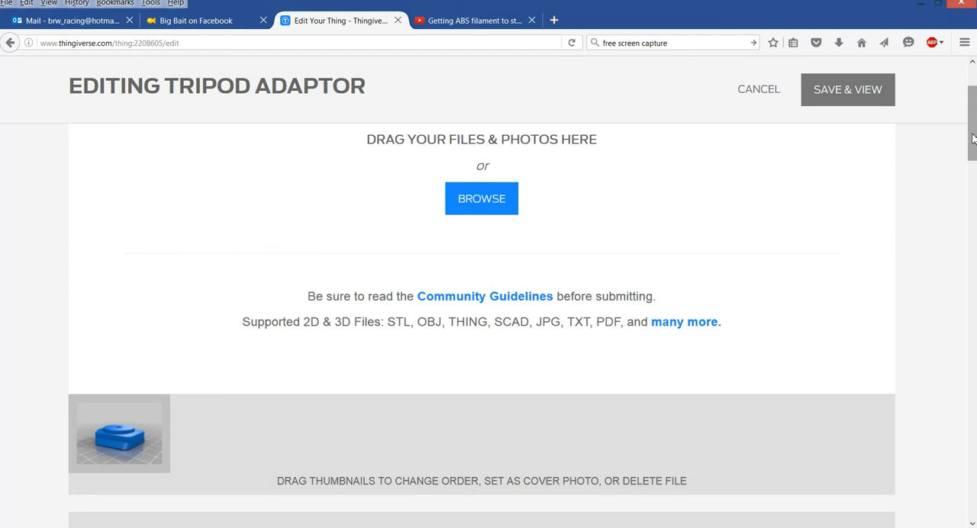
left_click_drag(973, 138, 972, 178)
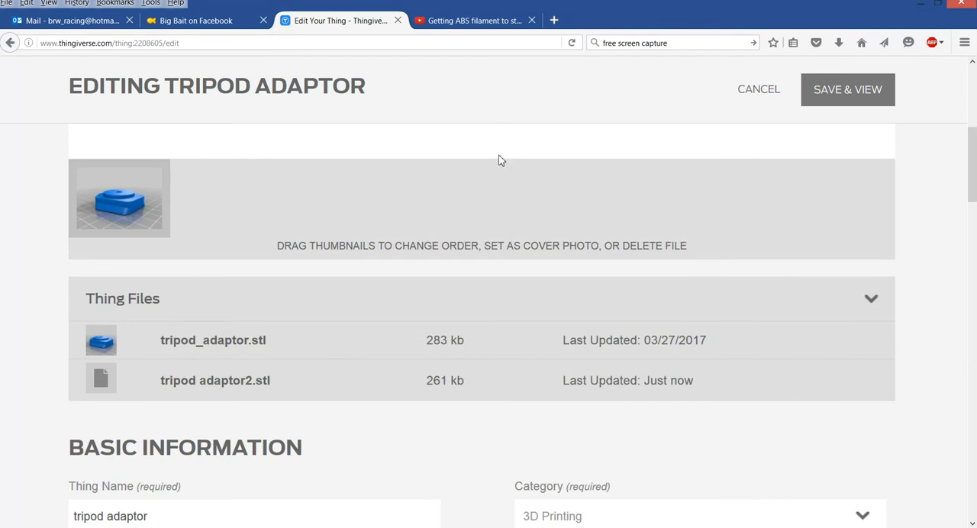
left_click(856, 97)
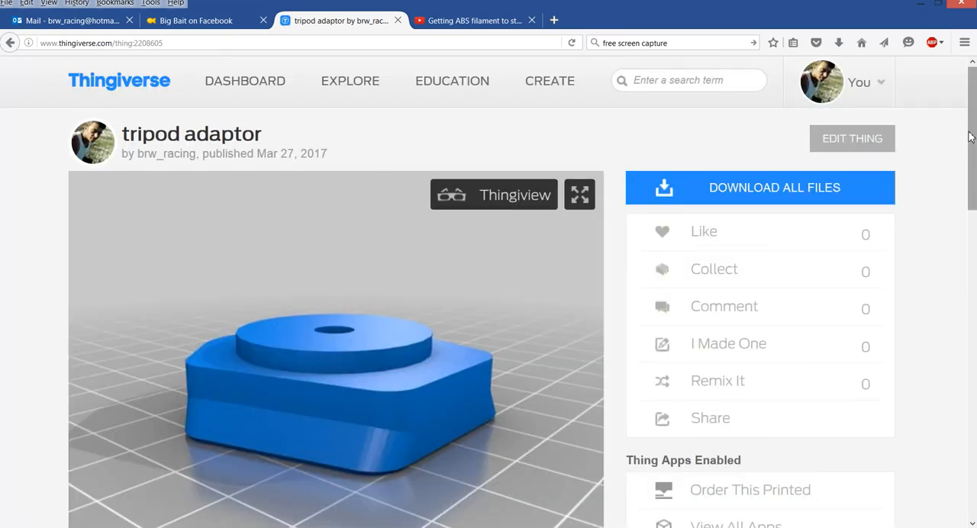
Check the saved thing's file list for the newly uploaded STL and return to the start of its page
scroll(969, 145, "down", 4)
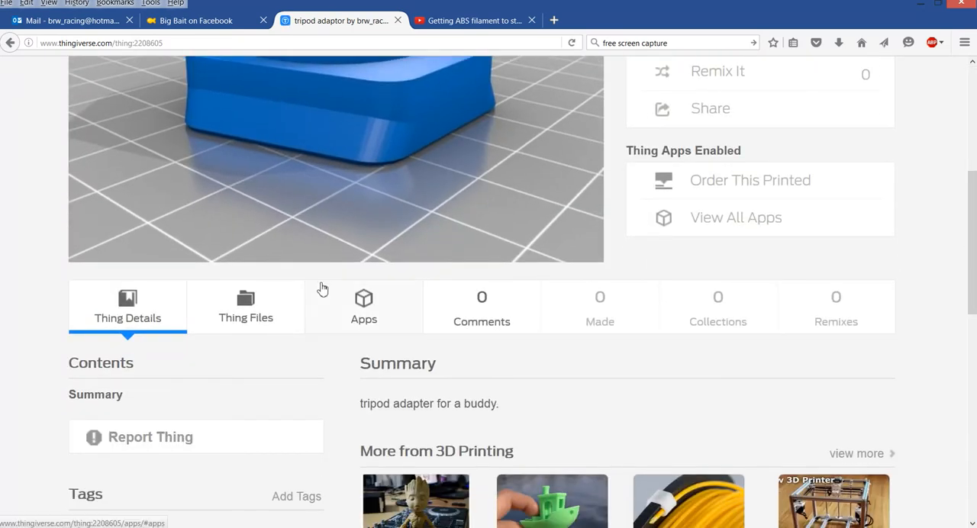
left_click(267, 306)
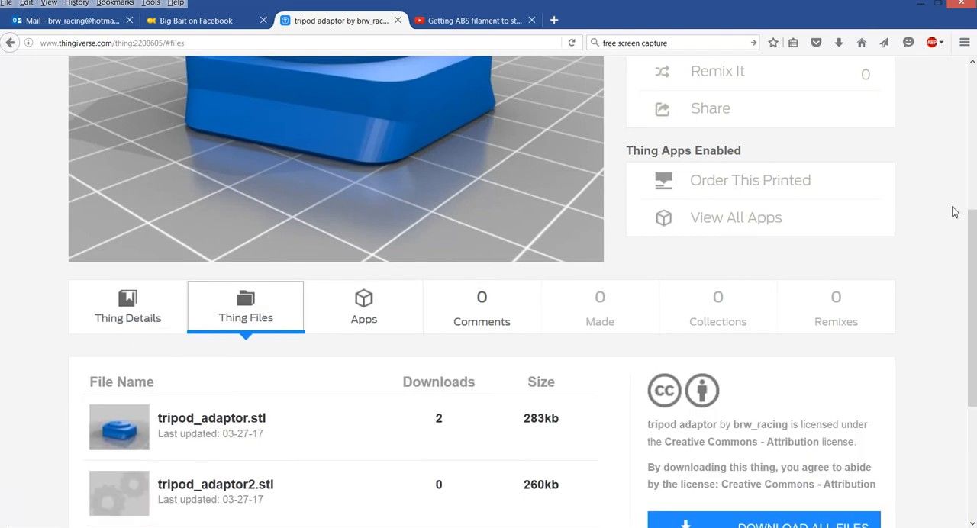
left_click_drag(969, 229, 968, 269)
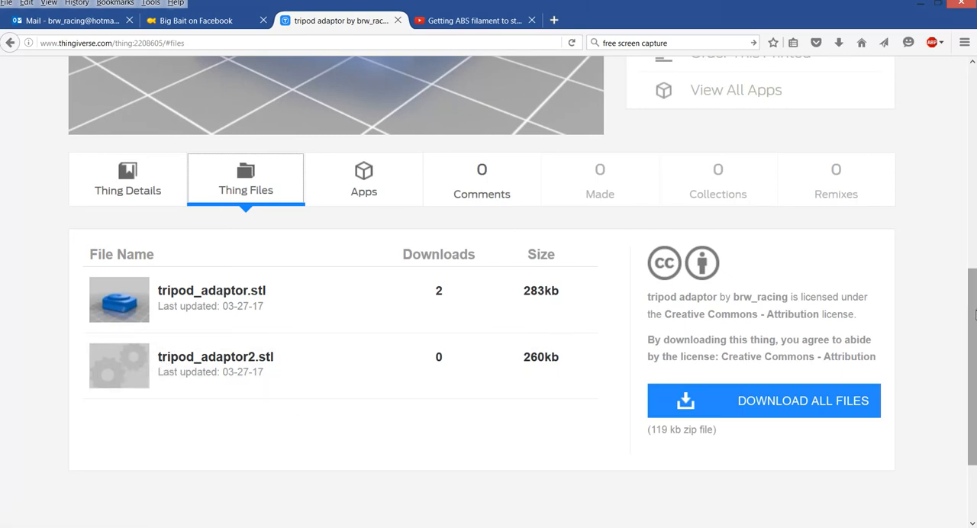
left_click_drag(972, 318, 972, 97)
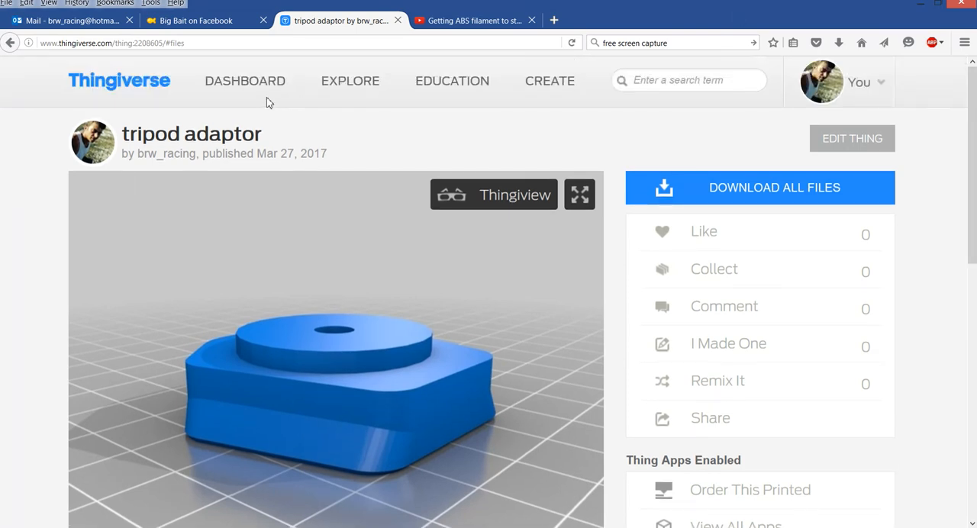
left_click(463, 527)
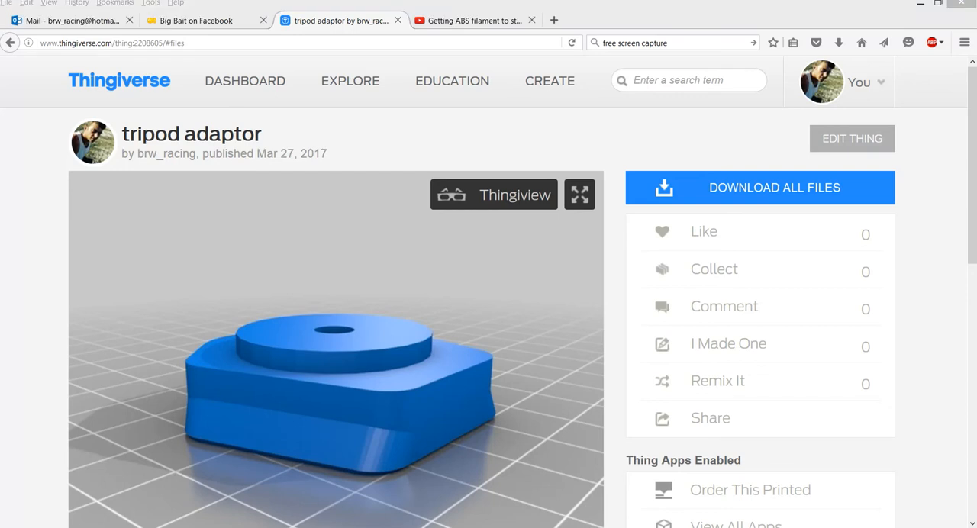